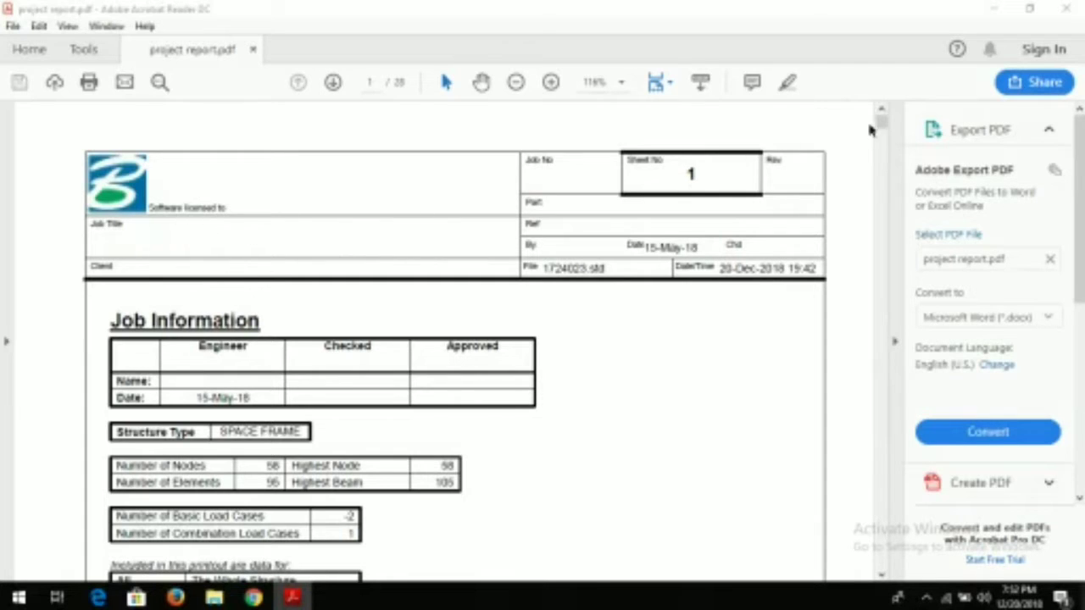
Scroll through the pages of project report.pdf, then return to STAAD.Pro's Job Info panel.
{"action": "left_click_drag", "start_coordinate": [881, 121], "coordinate": [882, 134]}
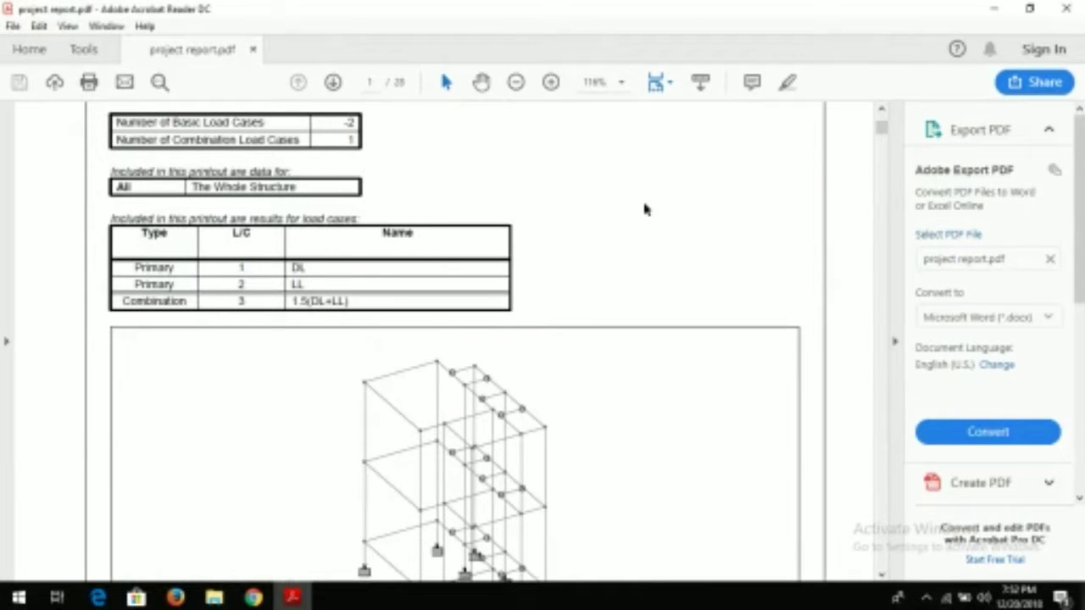
{"action": "scroll", "coordinate": [644, 209], "scroll_direction": "up", "scroll_amount": 2}
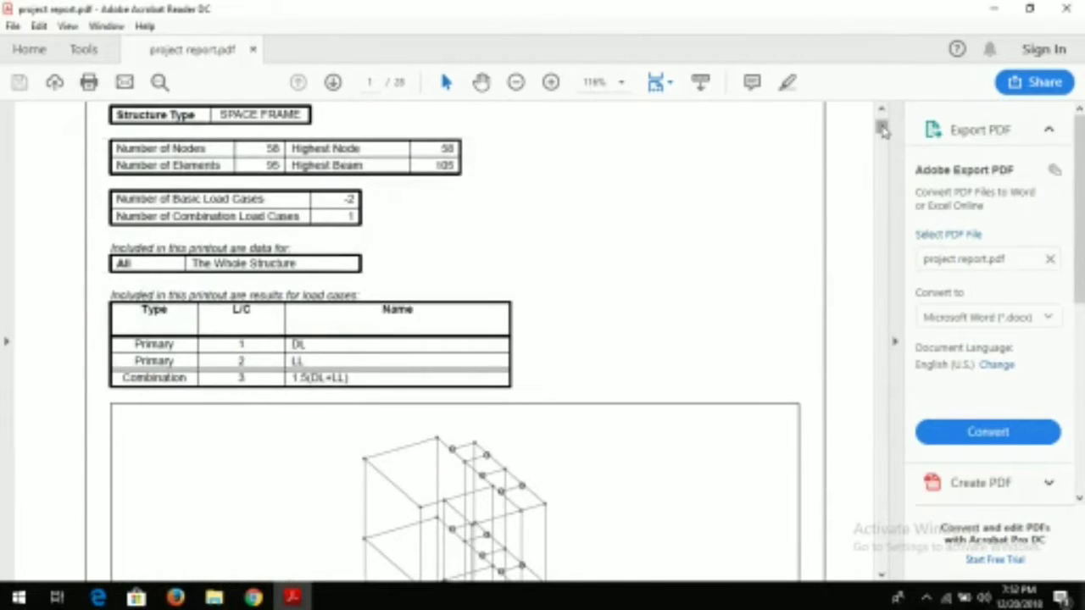
{"action": "mouse_move", "coordinate": [881, 128]}
{"action": "left_mouse_down"}
{"action": "mouse_move", "coordinate": [882, 138]}
{"action": "mouse_move", "coordinate": [882, 127]}
{"action": "left_mouse_up"}
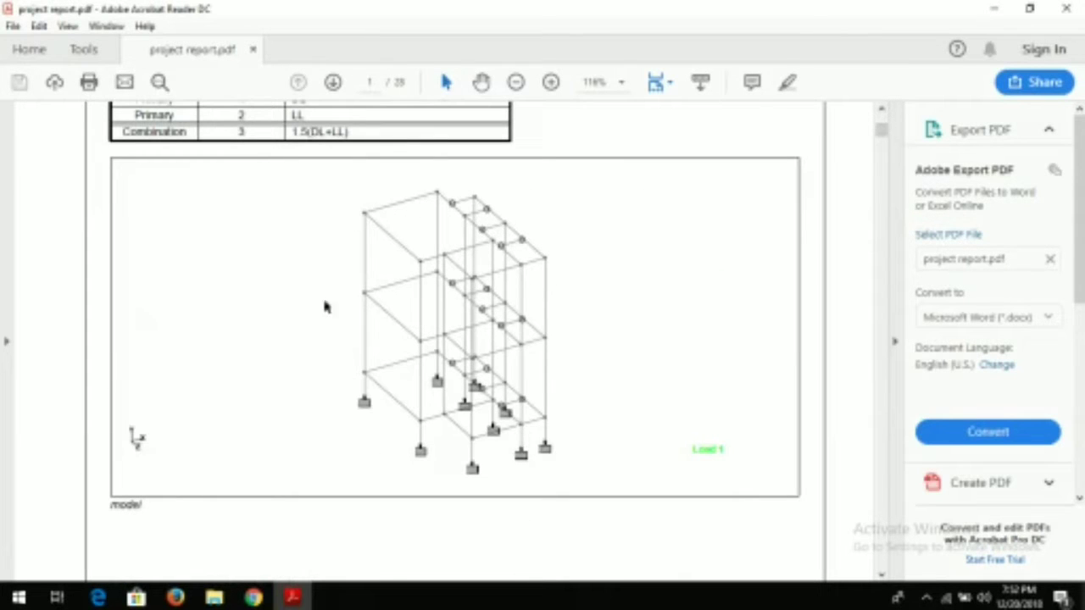
{"action": "left_click_drag", "start_coordinate": [882, 127], "coordinate": [882, 153]}
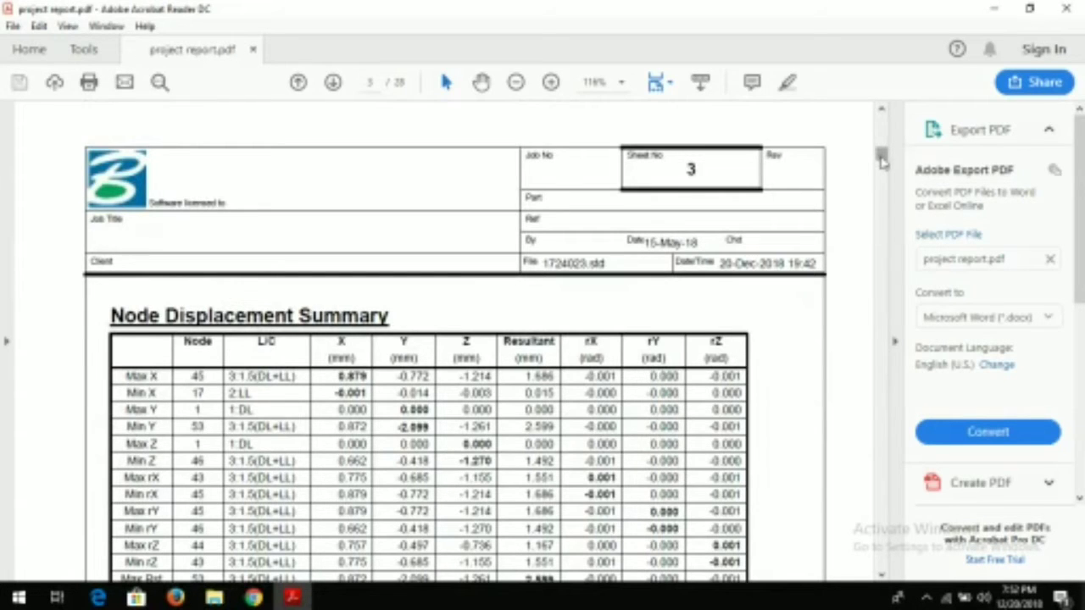
{"action": "left_click_drag", "start_coordinate": [883, 161], "coordinate": [888, 119]}
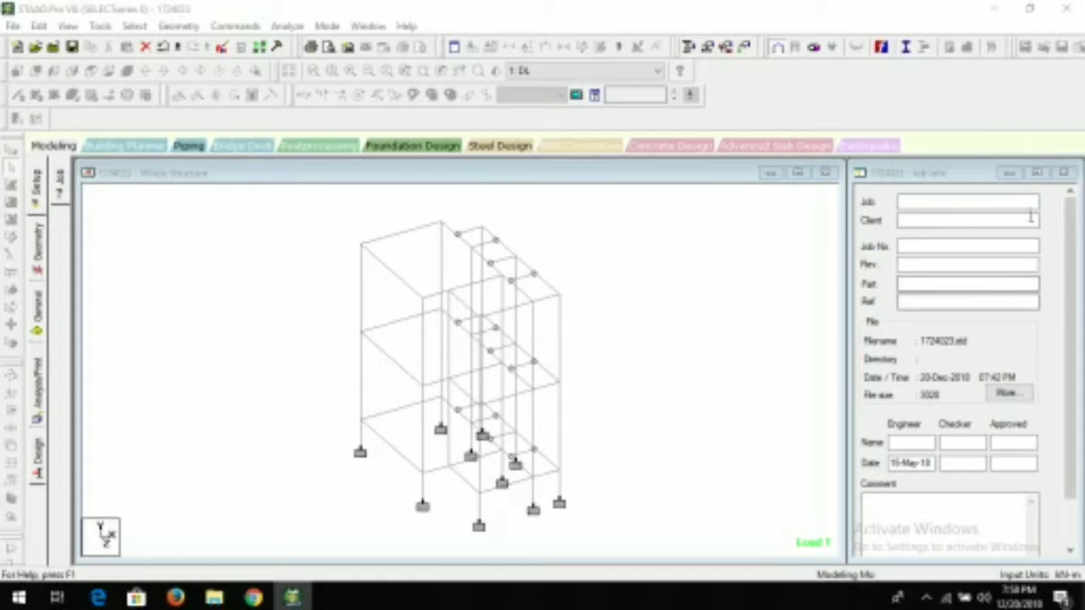
Enter 'building' as the Job name in the Job Info panel.
{"action": "left_click", "coordinate": [928, 202]}
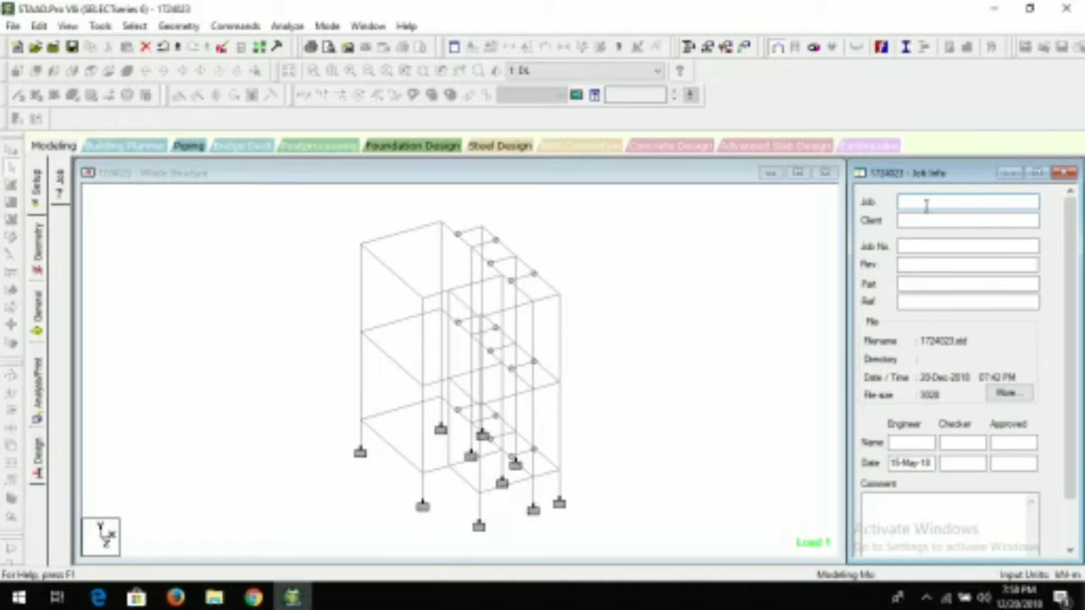
{"action": "type", "text": "building"}
Capture the plain structure view as Picture 4, captioned Whole Structure.
{"action": "left_click", "coordinate": [194, 241]}
{"action": "right_click", "coordinate": [195, 241]}
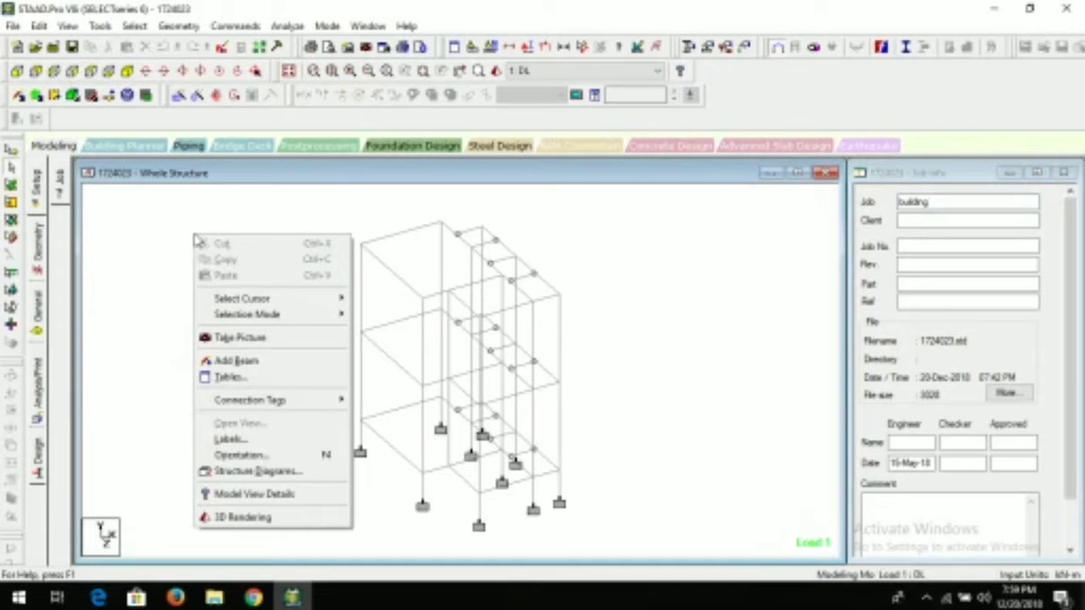
{"action": "left_click", "coordinate": [239, 338]}
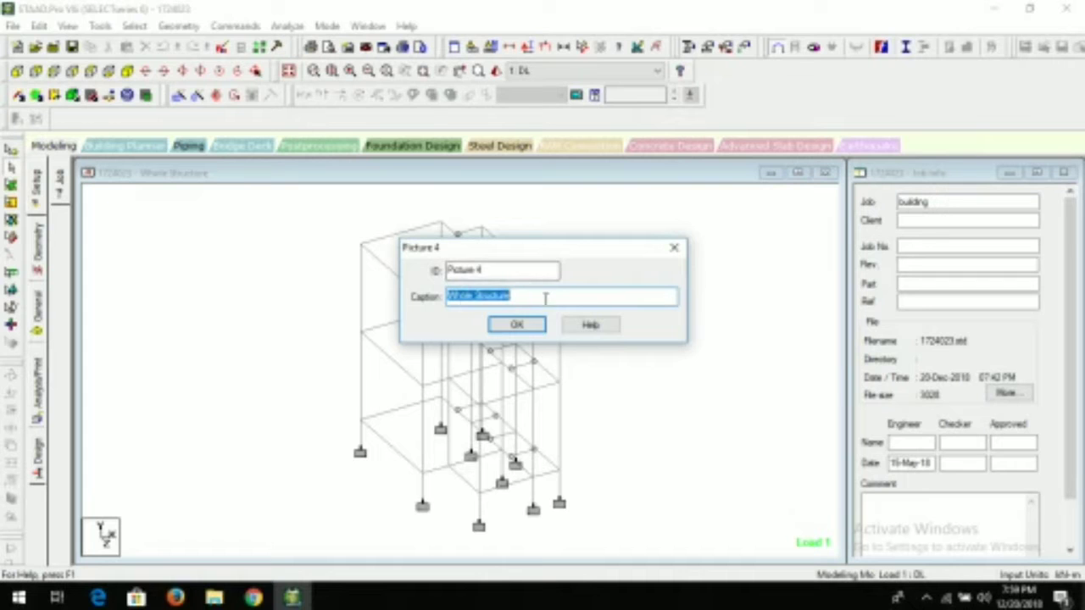
{"action": "left_click", "coordinate": [510, 329]}
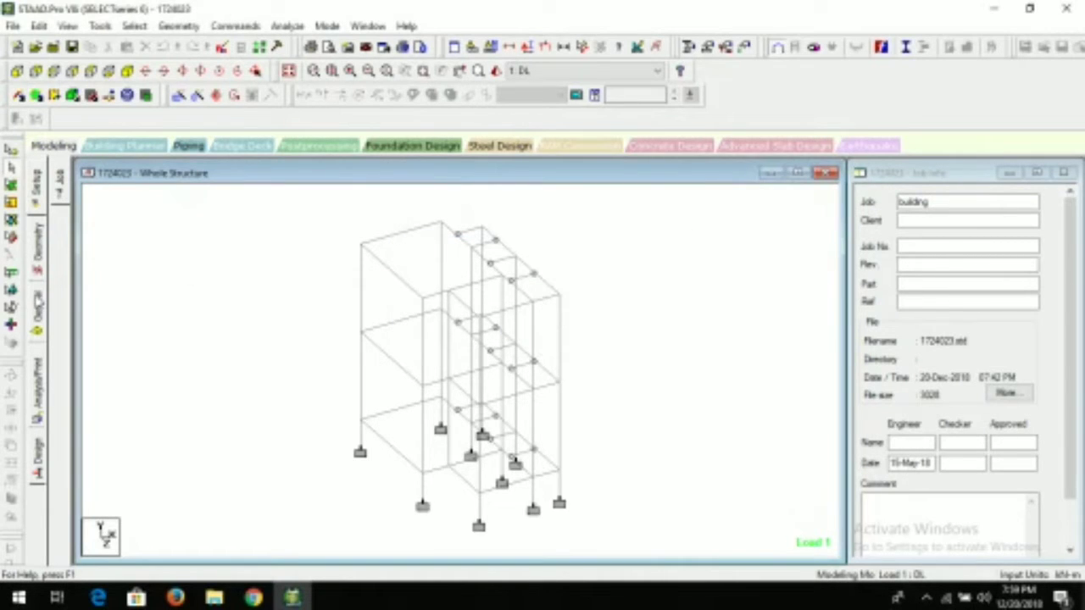
Save the model and display load case 1: DL's floor load on the structure.
{"action": "left_click", "coordinate": [36, 305]}
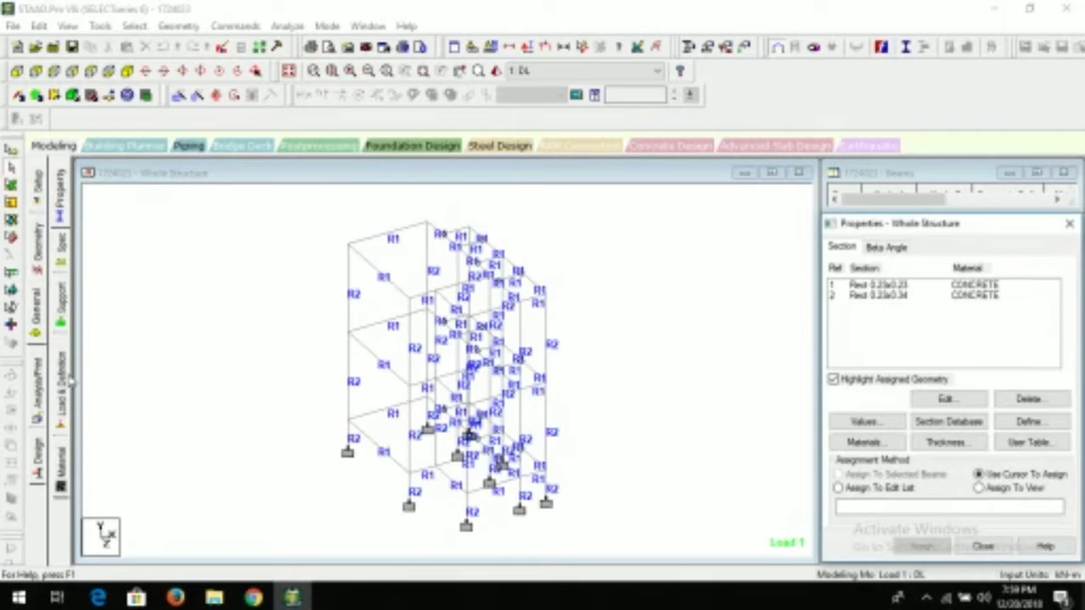
{"action": "left_click", "coordinate": [61, 382]}
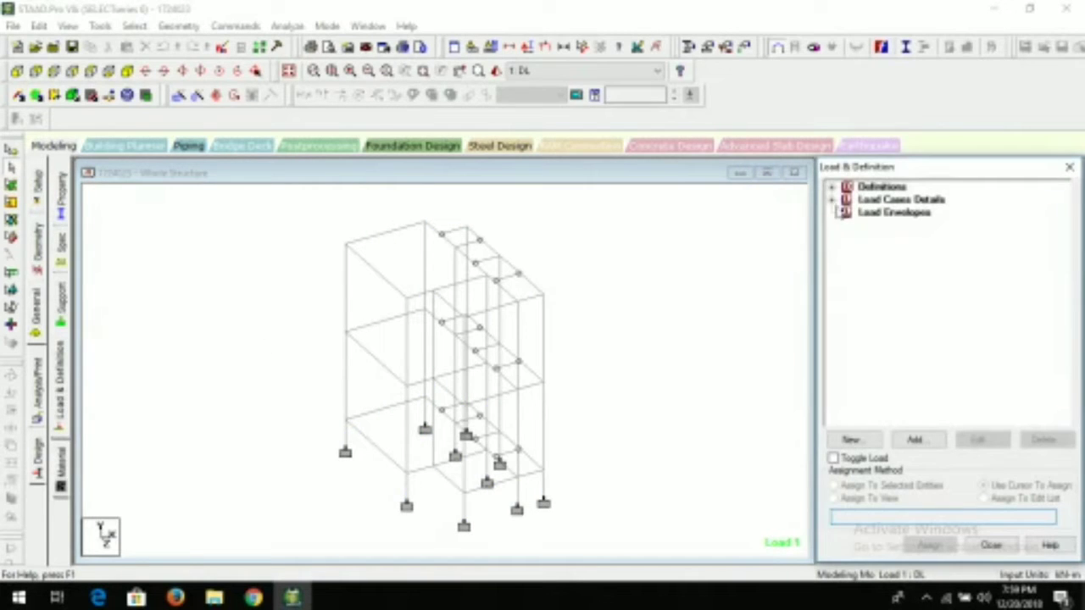
{"action": "left_click", "coordinate": [834, 202]}
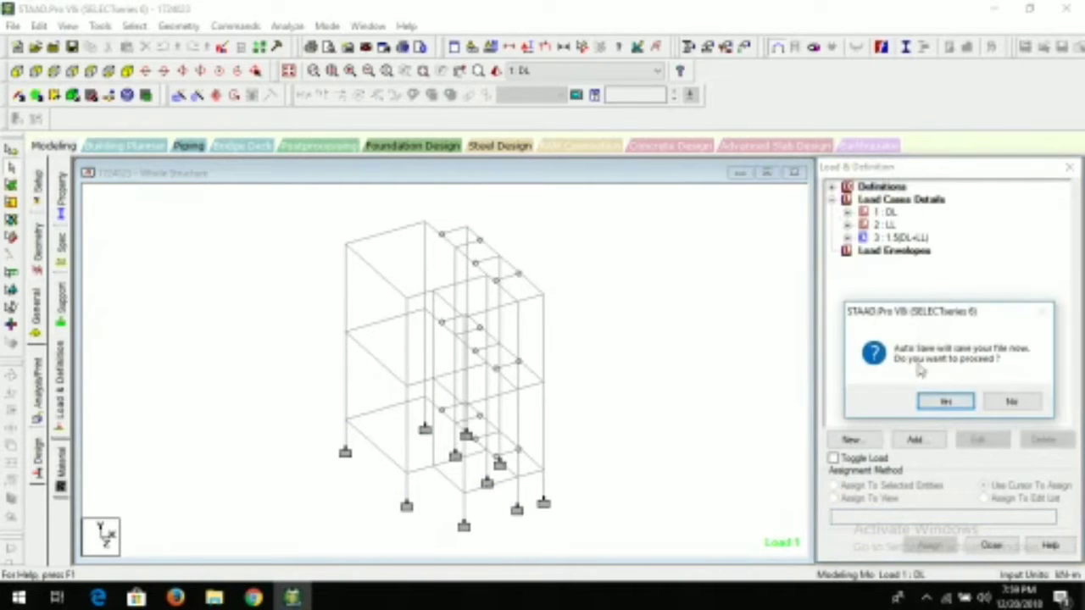
{"action": "left_click", "coordinate": [943, 404]}
{"action": "left_click", "coordinate": [446, 317]}
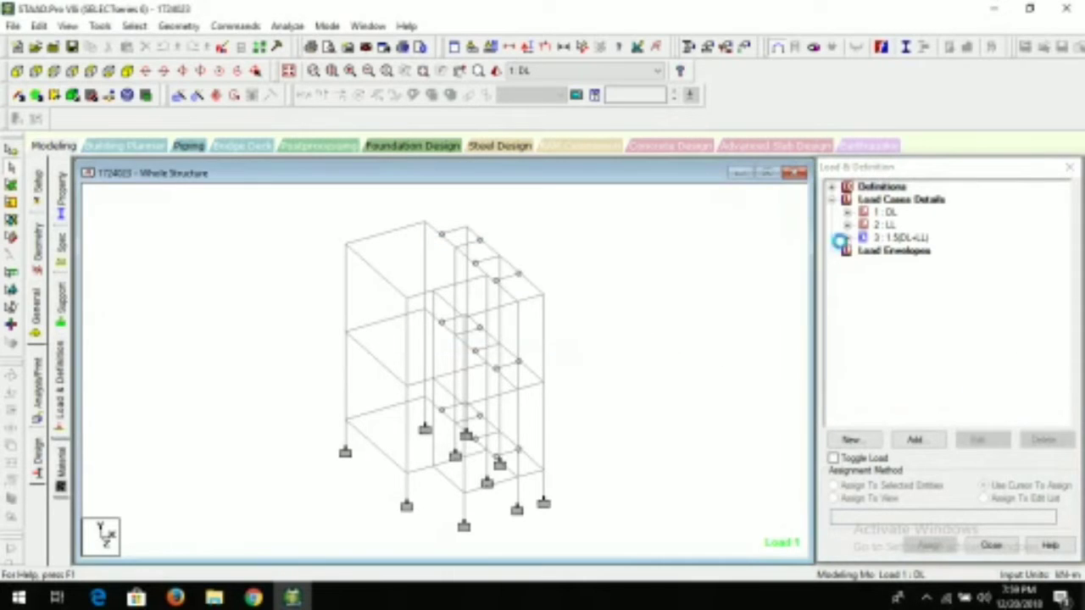
{"action": "left_click", "coordinate": [847, 214]}
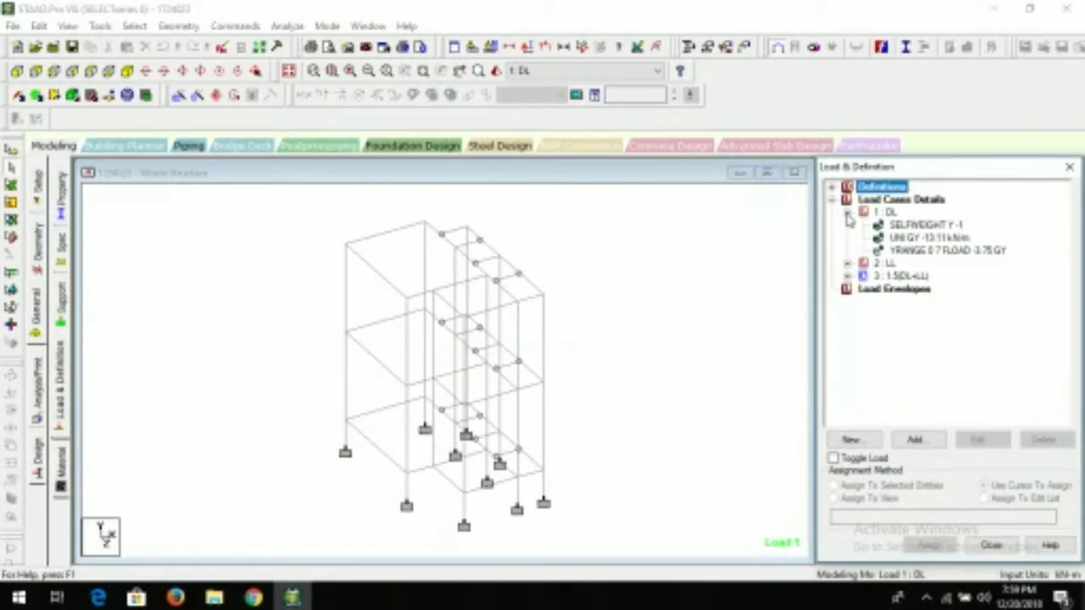
{"action": "left_click", "coordinate": [936, 253]}
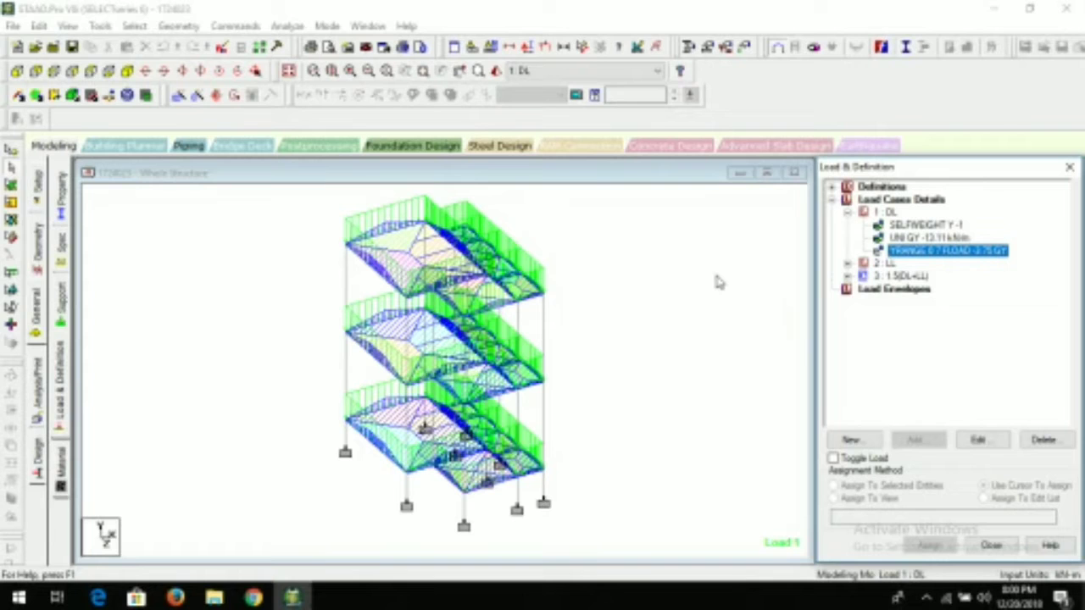
{"action": "left_click", "coordinate": [688, 290]}
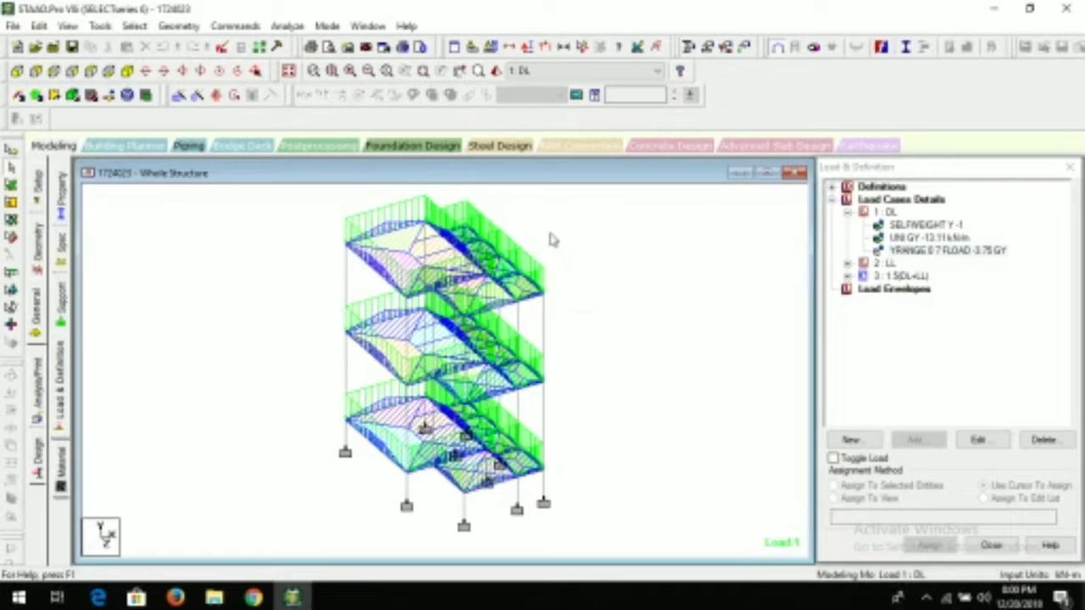
Save the loaded view as Picture 5 'all dead loads', expand 2: LL, and open Supports.
{"action": "right_click", "coordinate": [627, 240]}
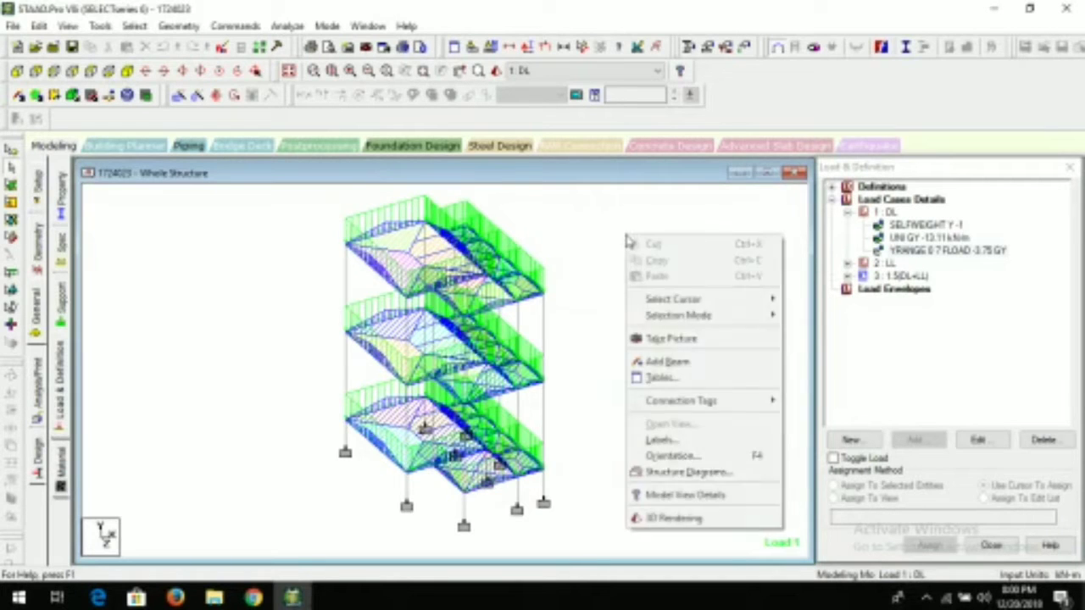
{"action": "left_click", "coordinate": [670, 339]}
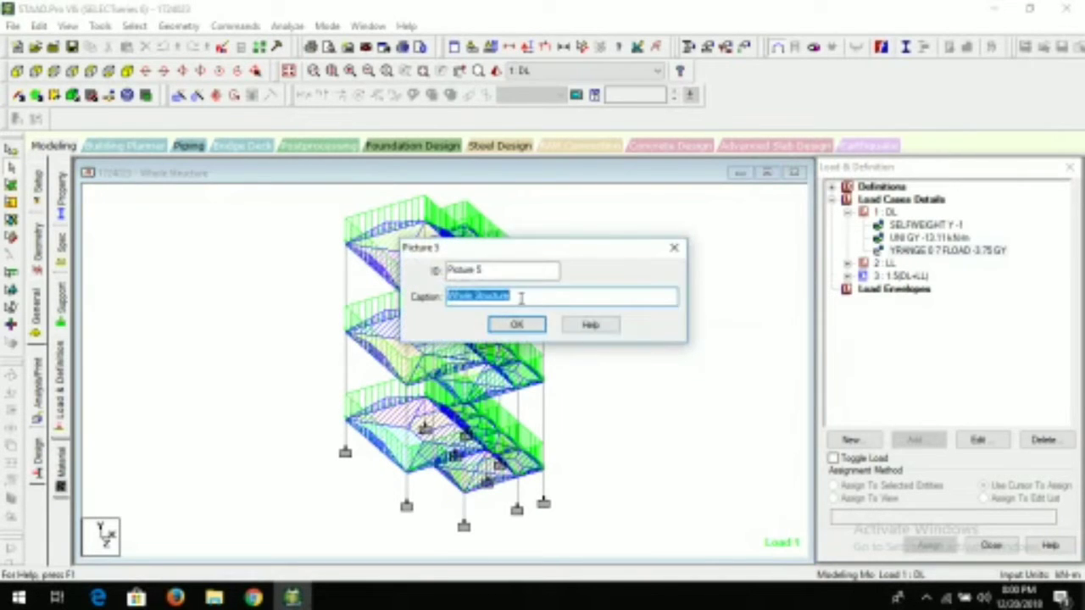
{"action": "left_click_drag", "start_coordinate": [520, 297], "coordinate": [434, 290]}
{"action": "key", "text": "BackSpace"}
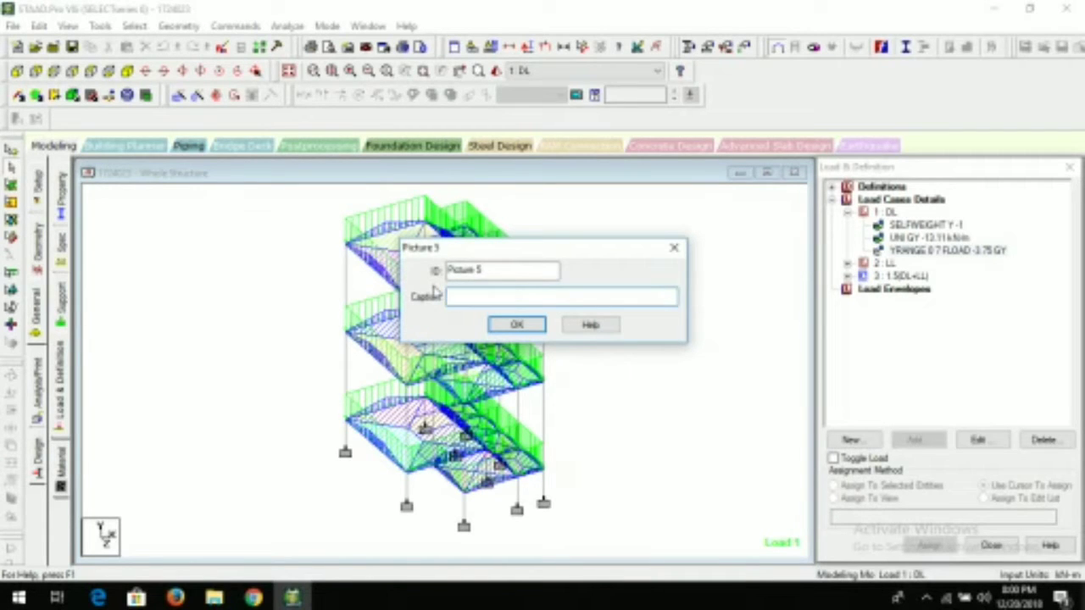
{"action": "type", "text": "4"}
{"action": "left_click", "coordinate": [517, 324]}
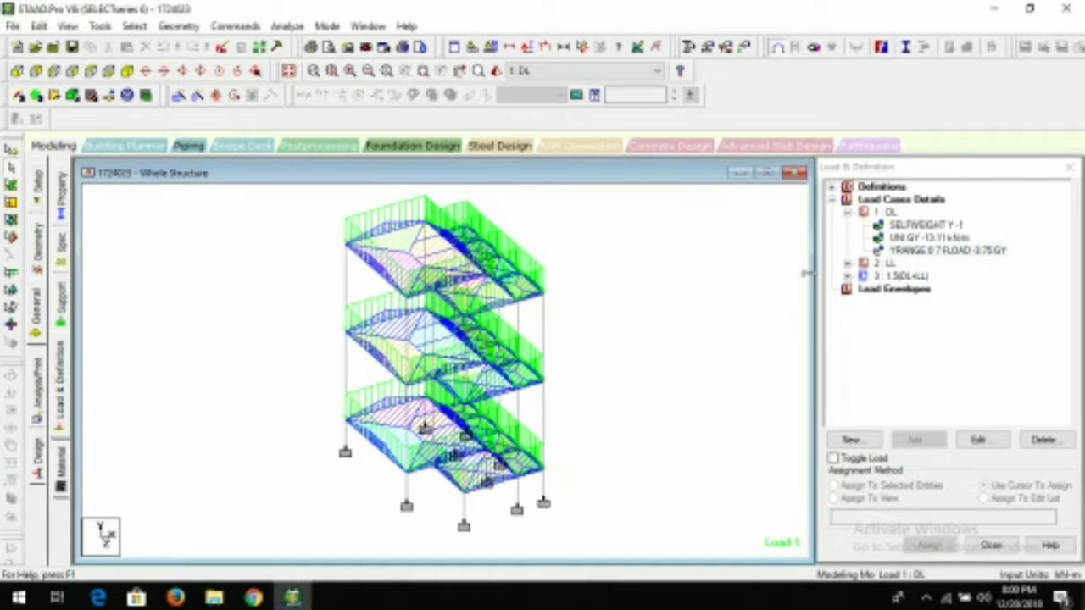
{"action": "left_click", "coordinate": [847, 263]}
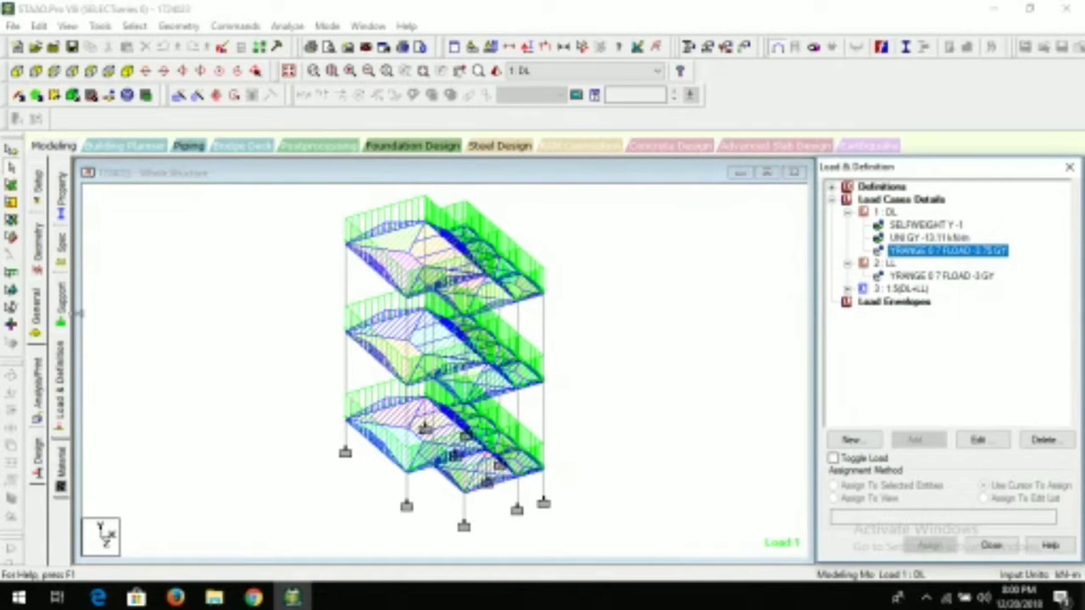
{"action": "left_click", "coordinate": [64, 303]}
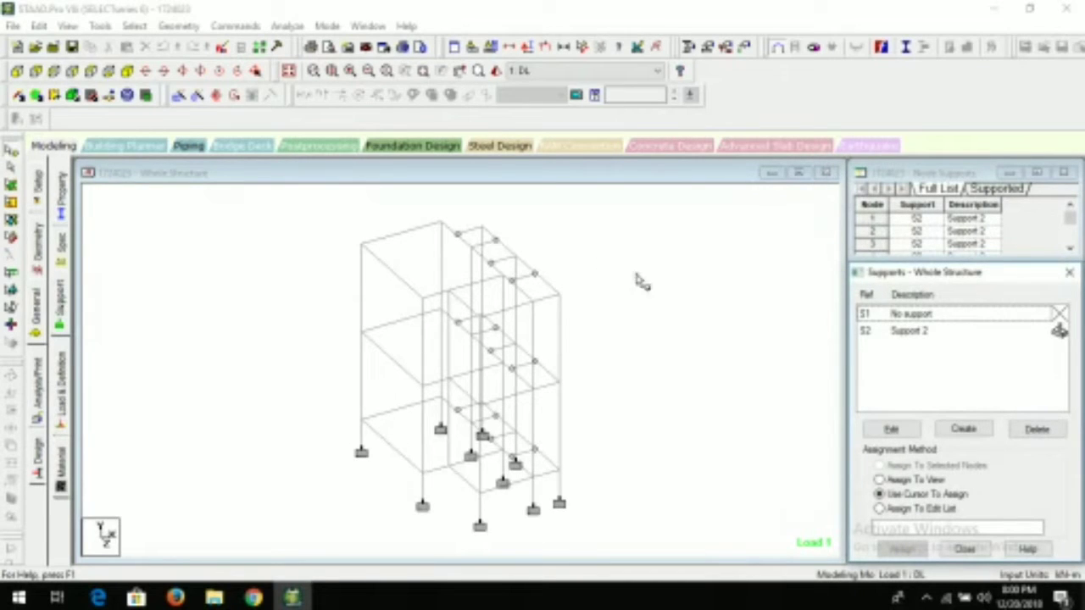
Capture the supported structure view as Picture 6 with the caption 'Supports'.
{"action": "right_click", "coordinate": [660, 288]}
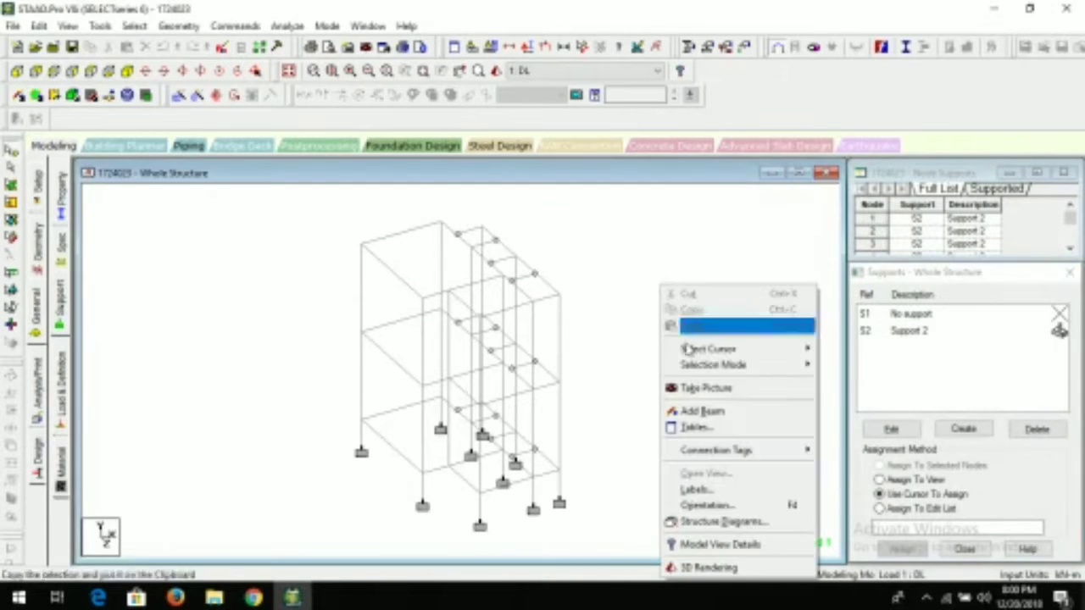
{"action": "left_click", "coordinate": [696, 389]}
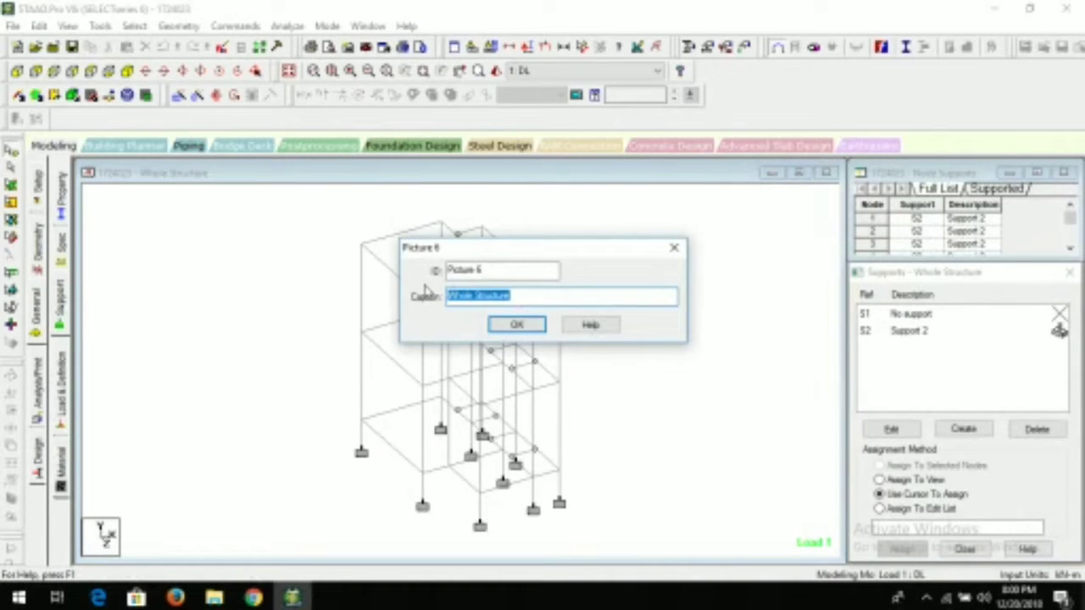
{"action": "type", "text": "Supports"}
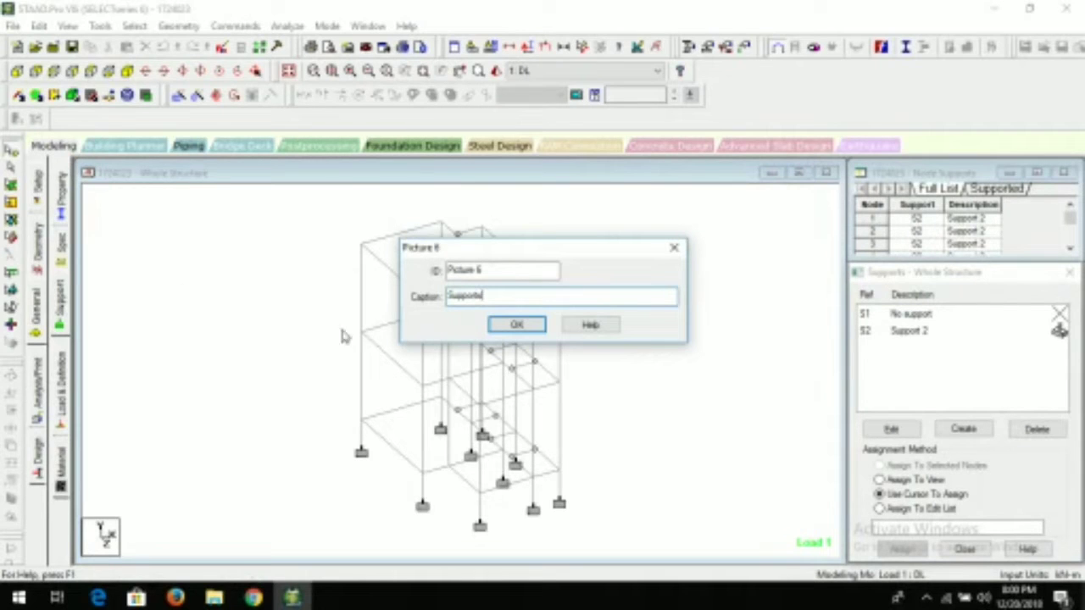
{"action": "left_click", "coordinate": [517, 325]}
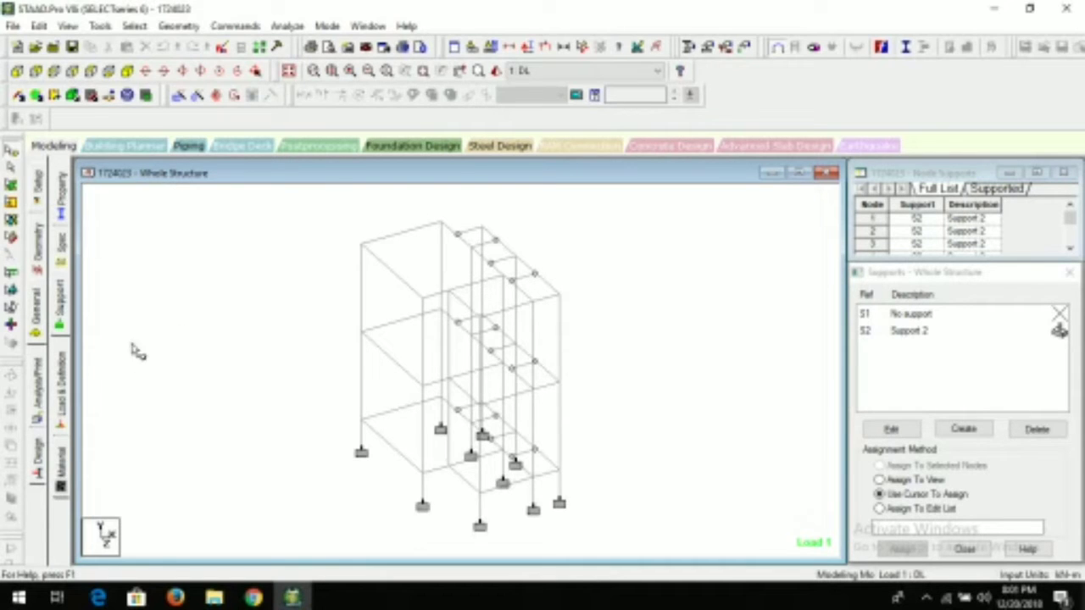
Add a Perform Analysis command with no printing to the model.
{"action": "left_click", "coordinate": [38, 392]}
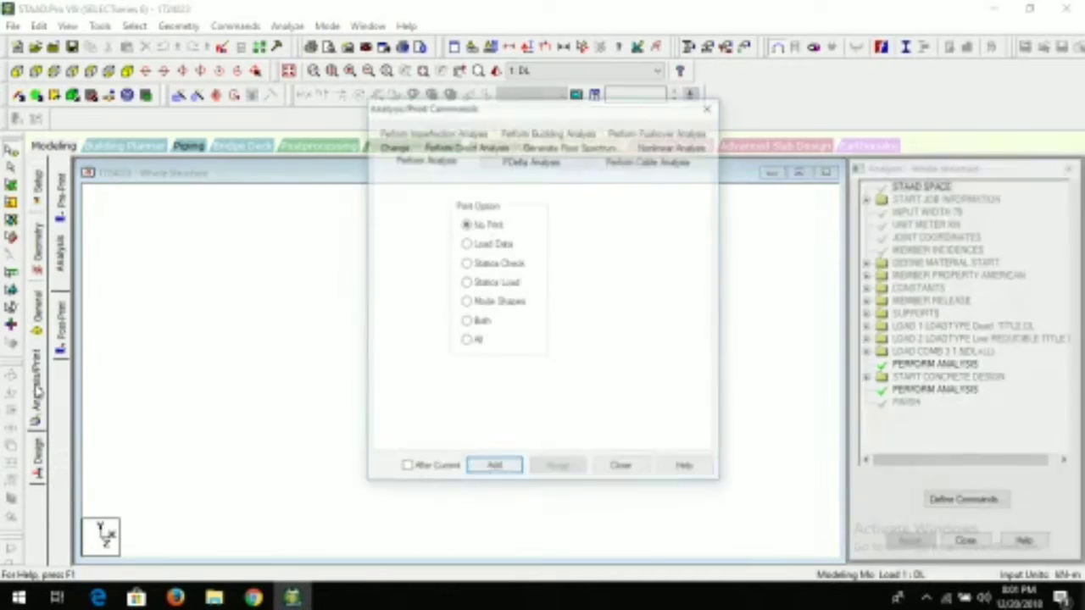
{"action": "left_click", "coordinate": [477, 473]}
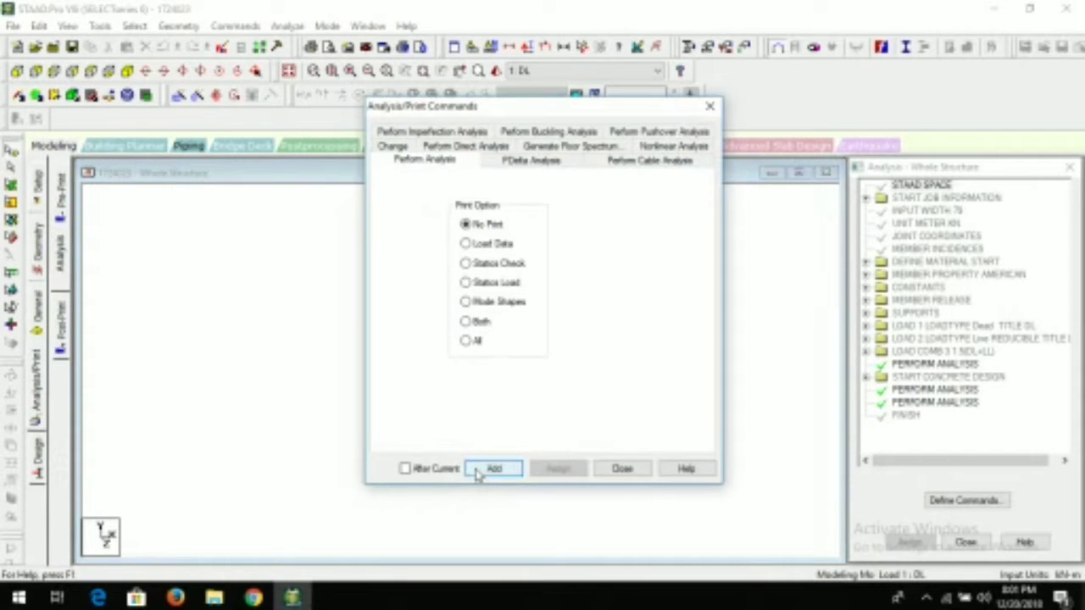
{"action": "left_click", "coordinate": [624, 469]}
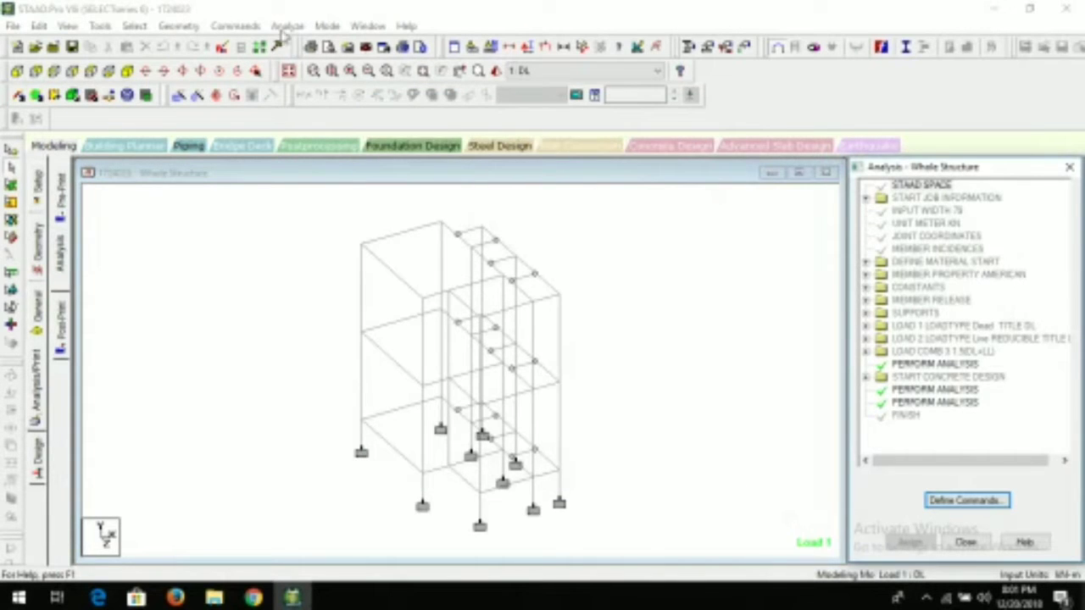
Save and run the analysis, then go to post-processing with default results settings.
{"action": "left_click", "coordinate": [287, 27]}
{"action": "left_click", "coordinate": [303, 46]}
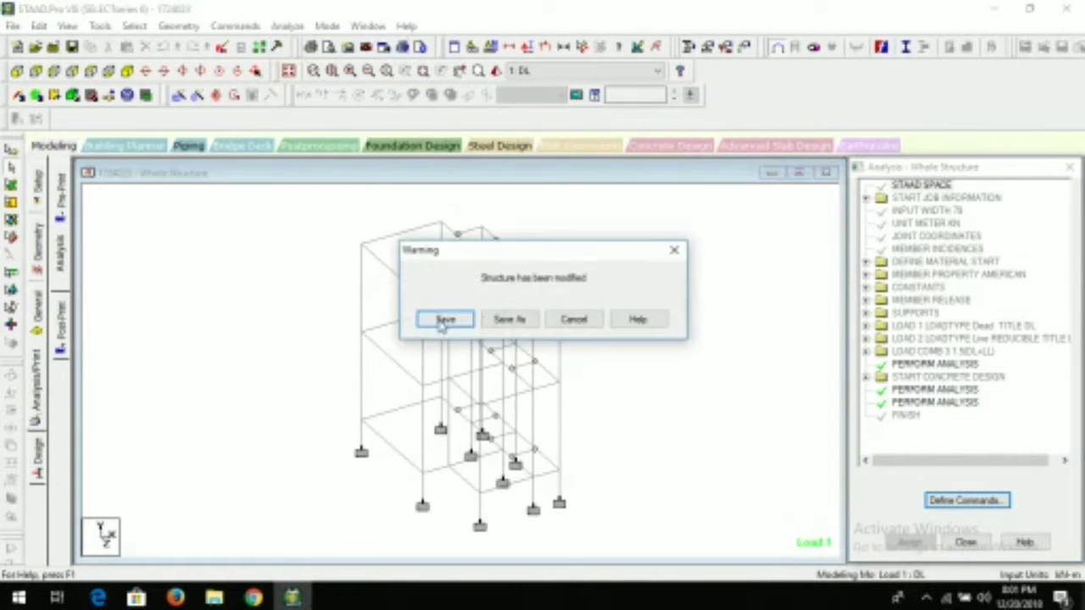
{"action": "left_click", "coordinate": [442, 317]}
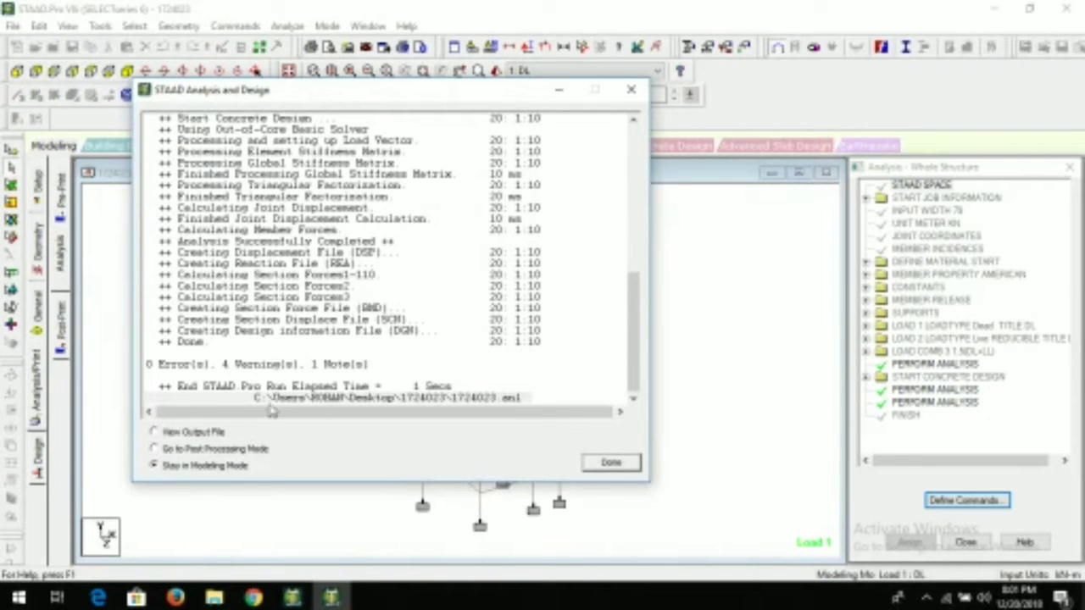
{"action": "left_click", "coordinate": [168, 449]}
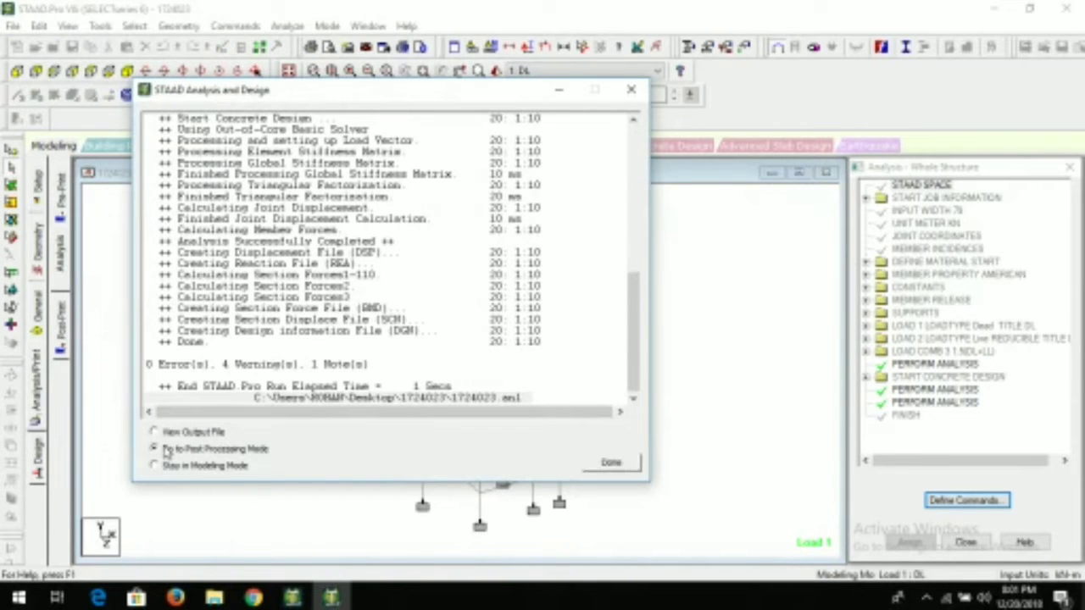
{"action": "left_click", "coordinate": [614, 462]}
{"action": "left_click", "coordinate": [566, 418]}
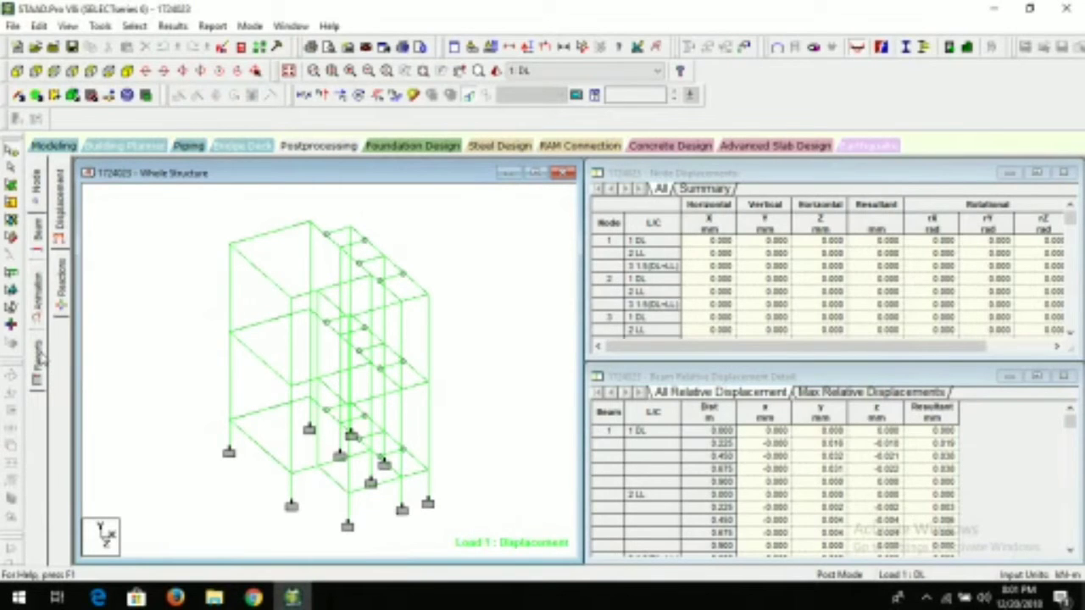
Add the Input items Nodes and Beams to the report contents after Job Info.
{"action": "left_click", "coordinate": [39, 356]}
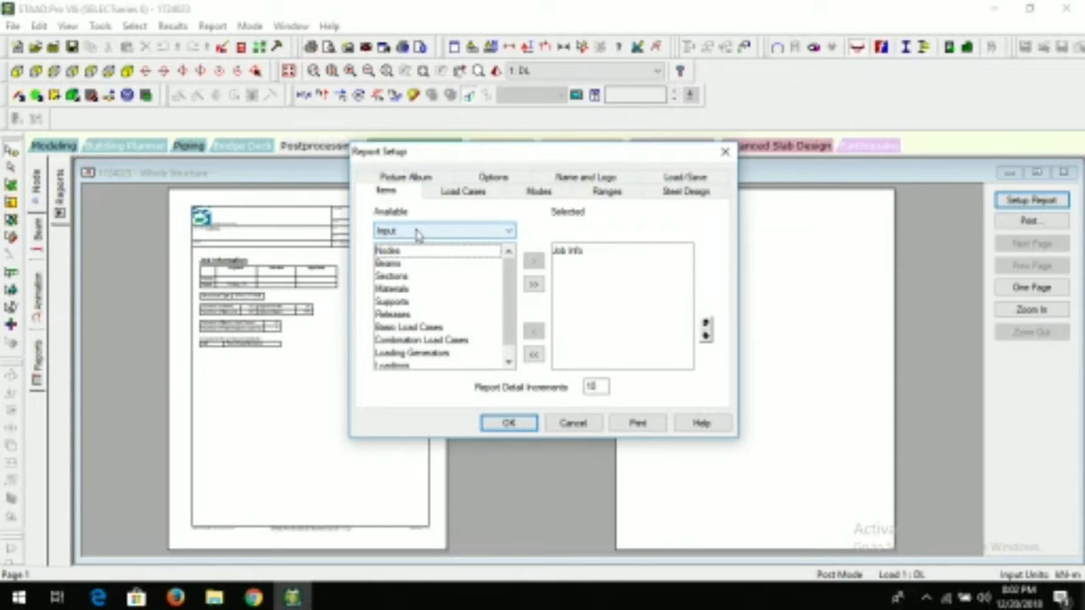
{"action": "left_click", "coordinate": [423, 231]}
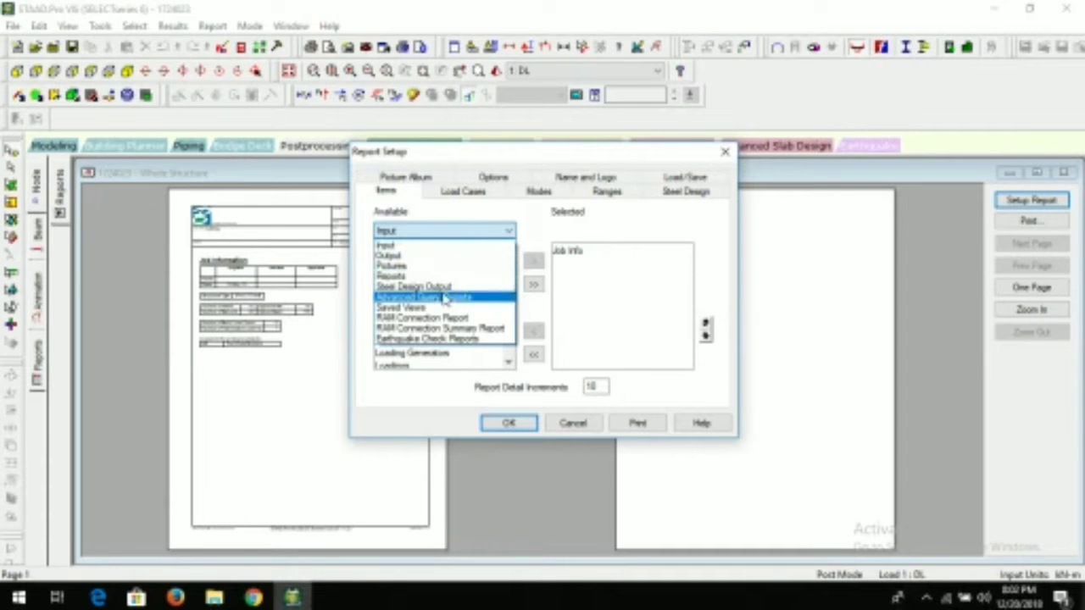
{"action": "left_click", "coordinate": [378, 386]}
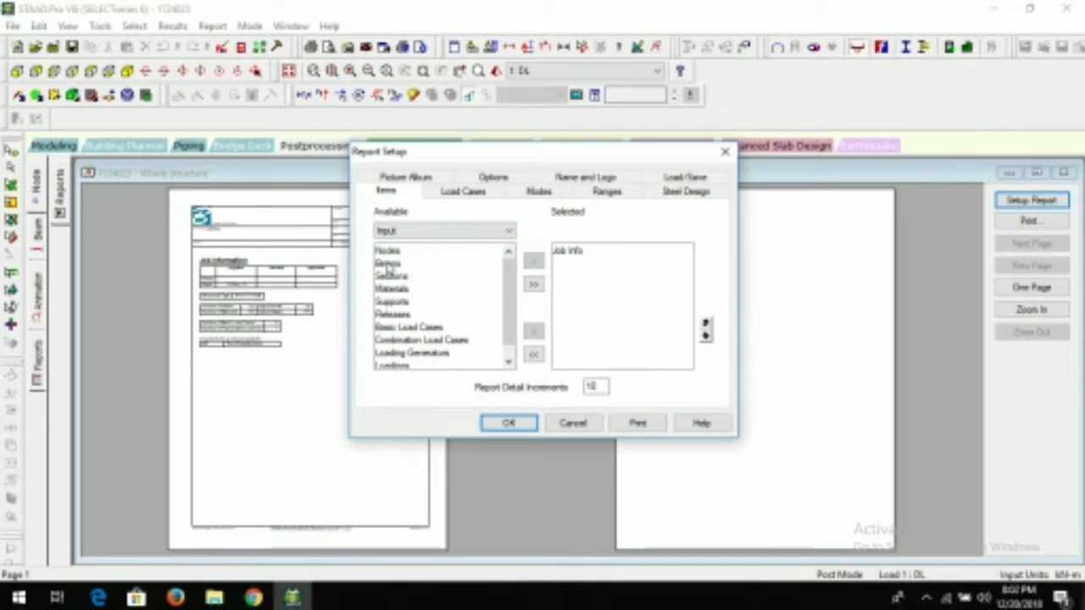
{"action": "scroll", "coordinate": [508, 313], "scroll_direction": "down", "scroll_amount": 1}
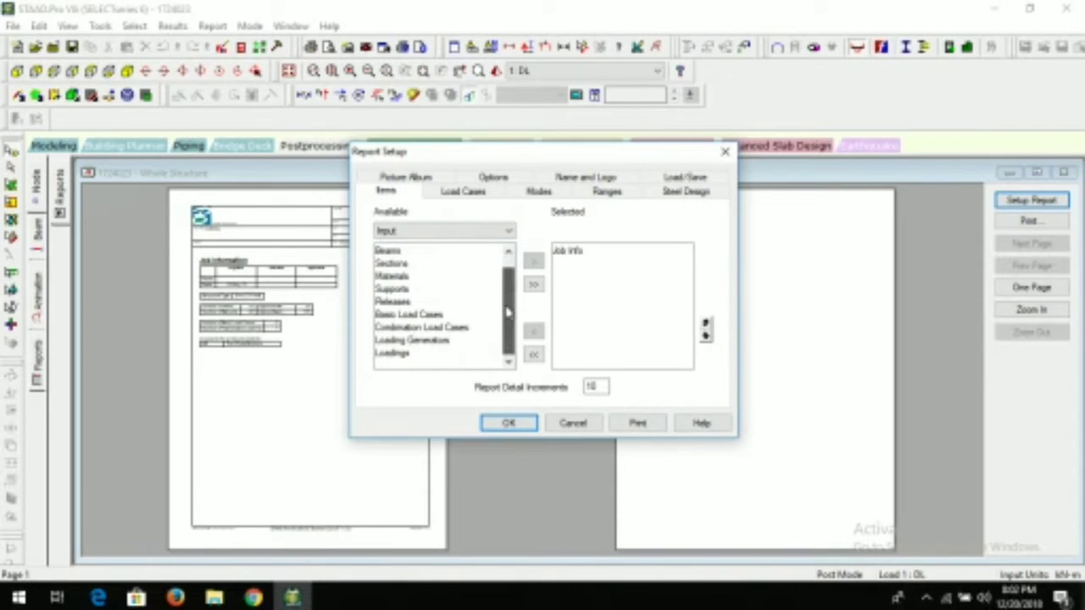
{"action": "scroll", "coordinate": [509, 295], "scroll_direction": "up", "scroll_amount": 1}
{"action": "left_click", "coordinate": [398, 253]}
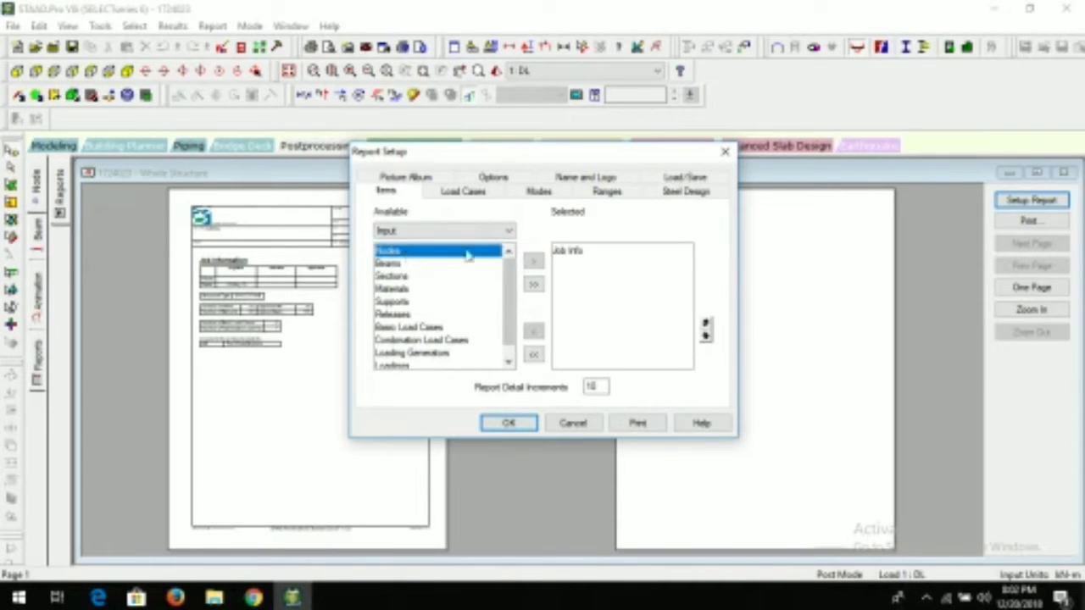
{"action": "left_click", "coordinate": [532, 260]}
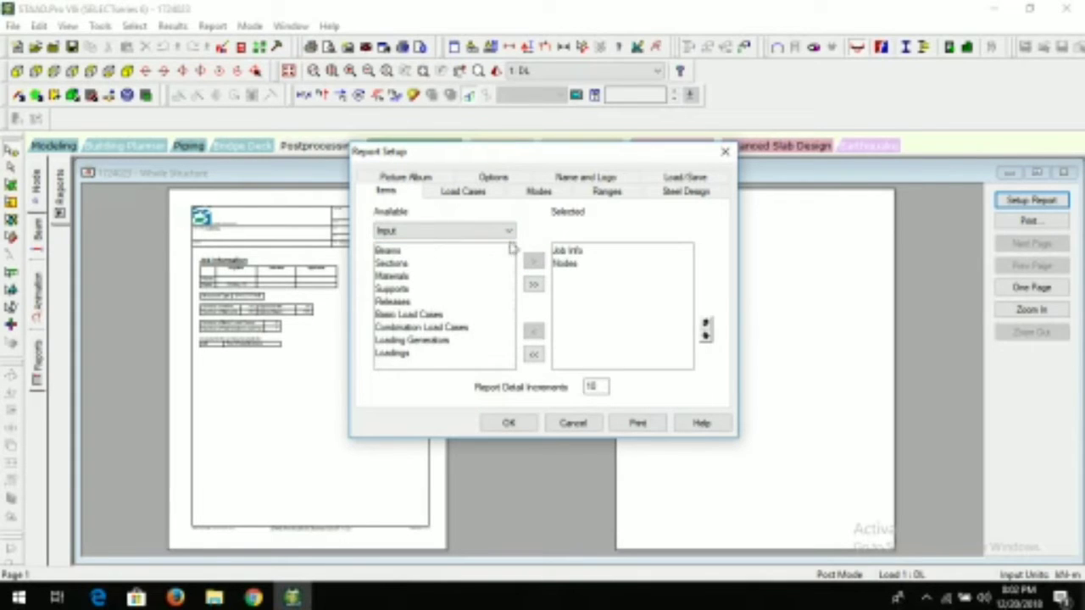
{"action": "left_click", "coordinate": [392, 252]}
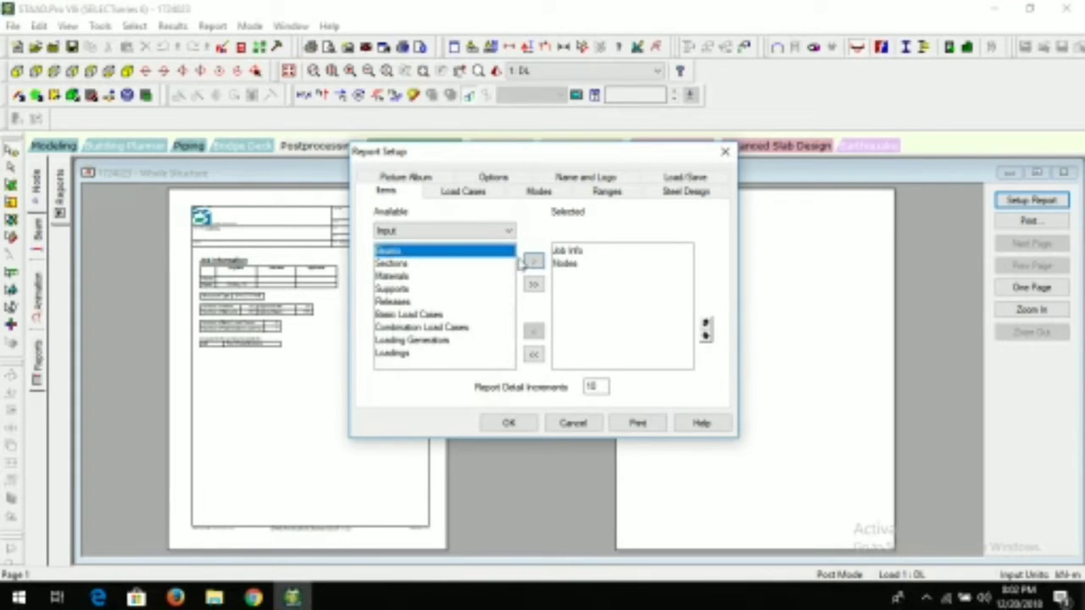
{"action": "left_click", "coordinate": [532, 260]}
Add Output items Node Displacement Summary, Beam Max Moments and Beam Max Shear Forces.
{"action": "left_click", "coordinate": [437, 230]}
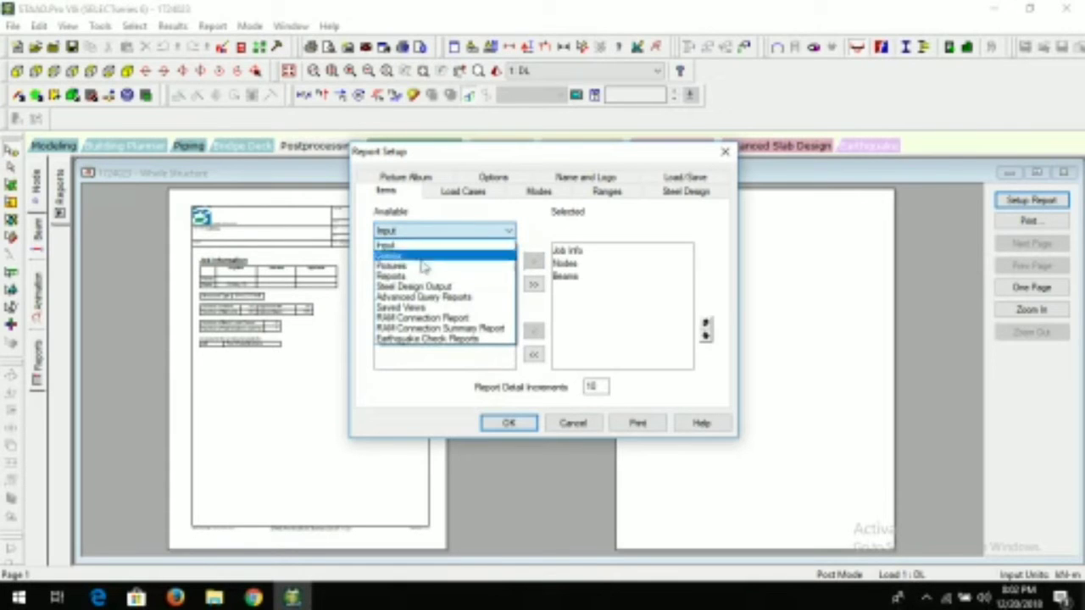
{"action": "left_click", "coordinate": [413, 257]}
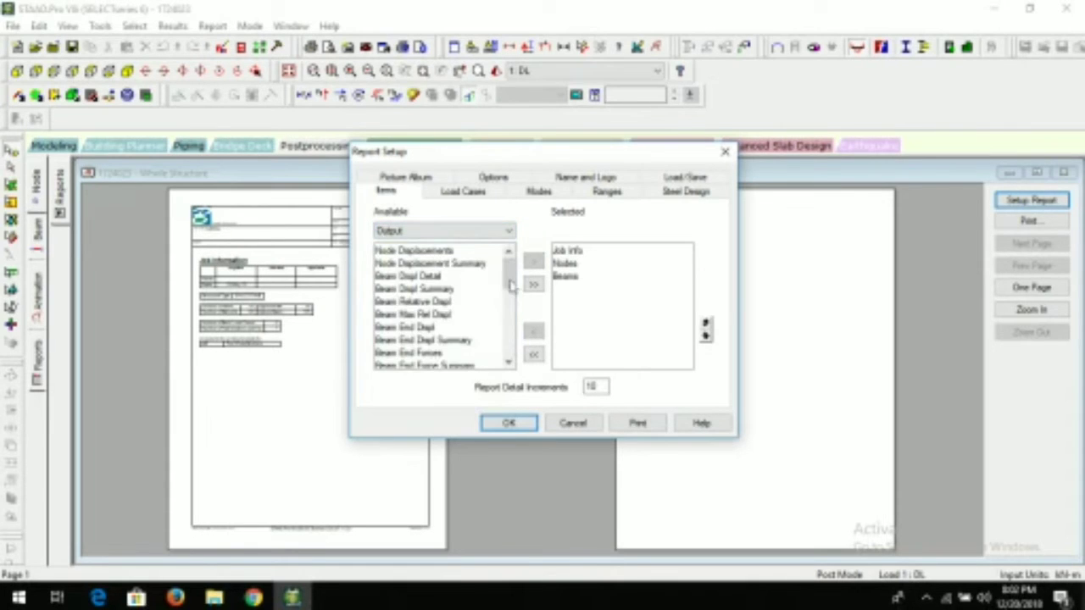
{"action": "mouse_move", "coordinate": [509, 269]}
{"action": "left_mouse_down"}
{"action": "mouse_move", "coordinate": [519, 353]}
{"action": "mouse_move", "coordinate": [510, 256]}
{"action": "left_mouse_up"}
{"action": "left_click", "coordinate": [473, 264]}
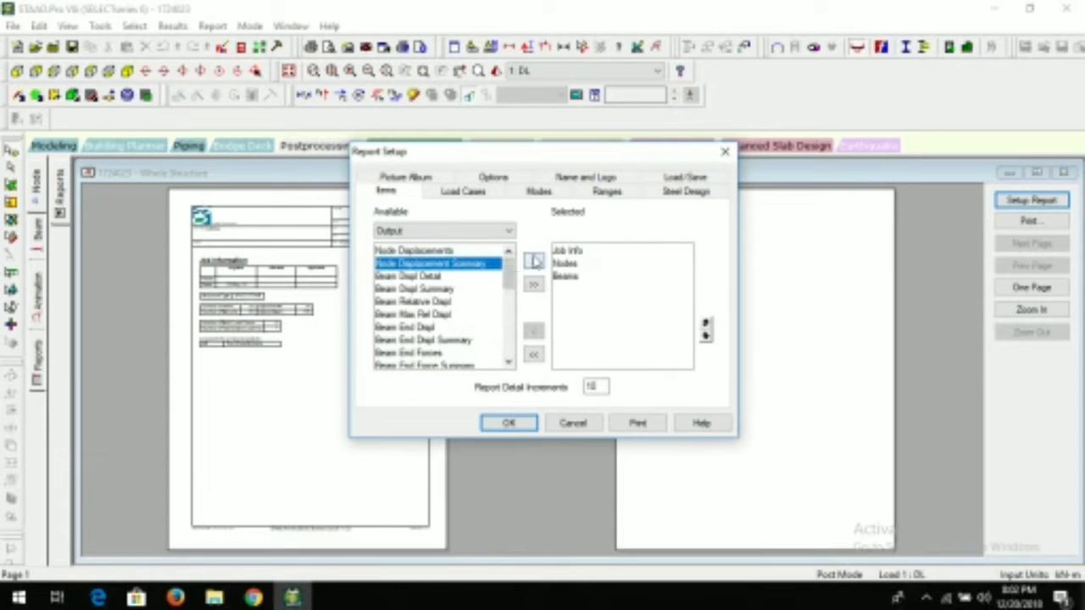
{"action": "left_click", "coordinate": [534, 262]}
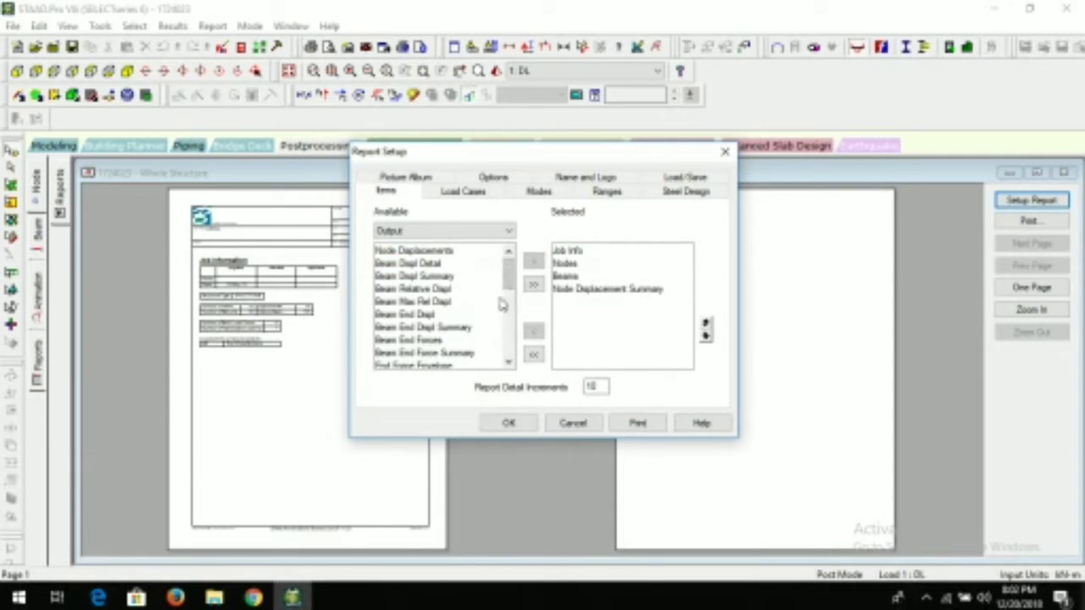
{"action": "left_click_drag", "start_coordinate": [508, 272], "coordinate": [511, 296]}
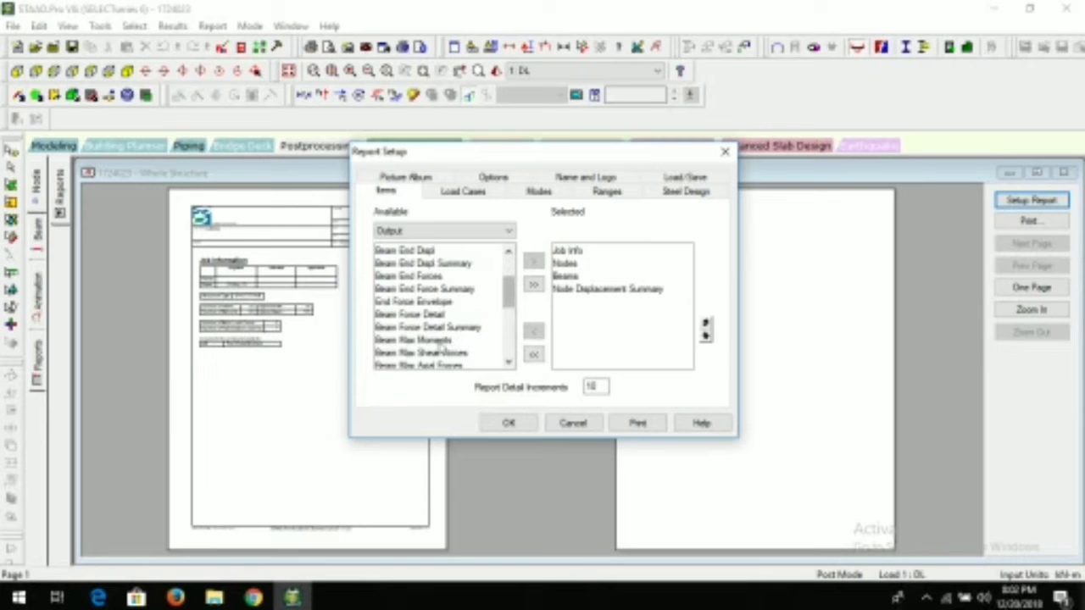
{"action": "left_click", "coordinate": [441, 341]}
{"action": "left_click", "coordinate": [534, 261]}
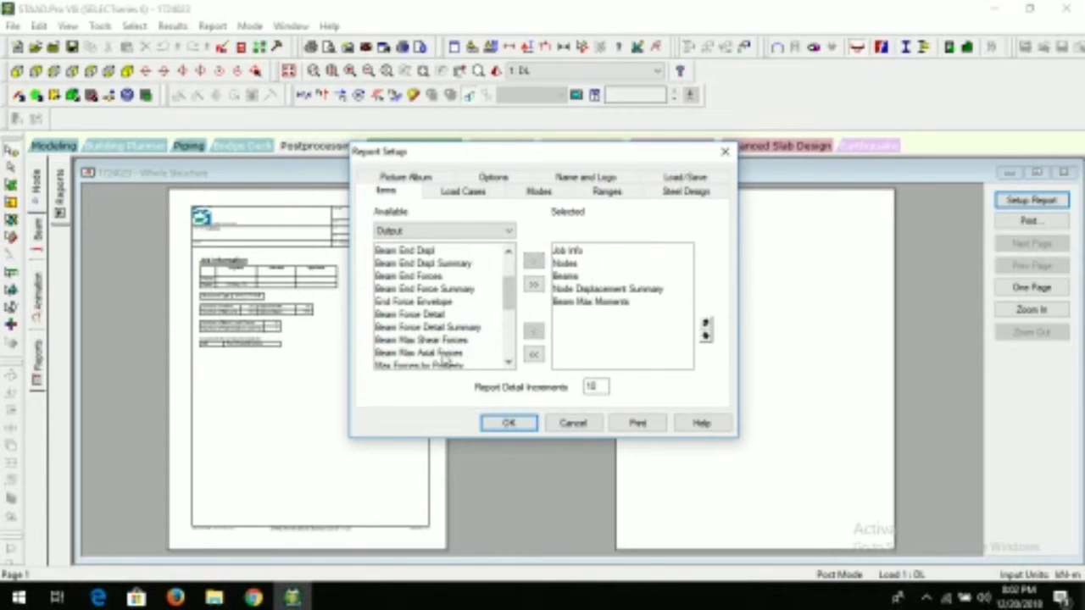
{"action": "left_click", "coordinate": [437, 341]}
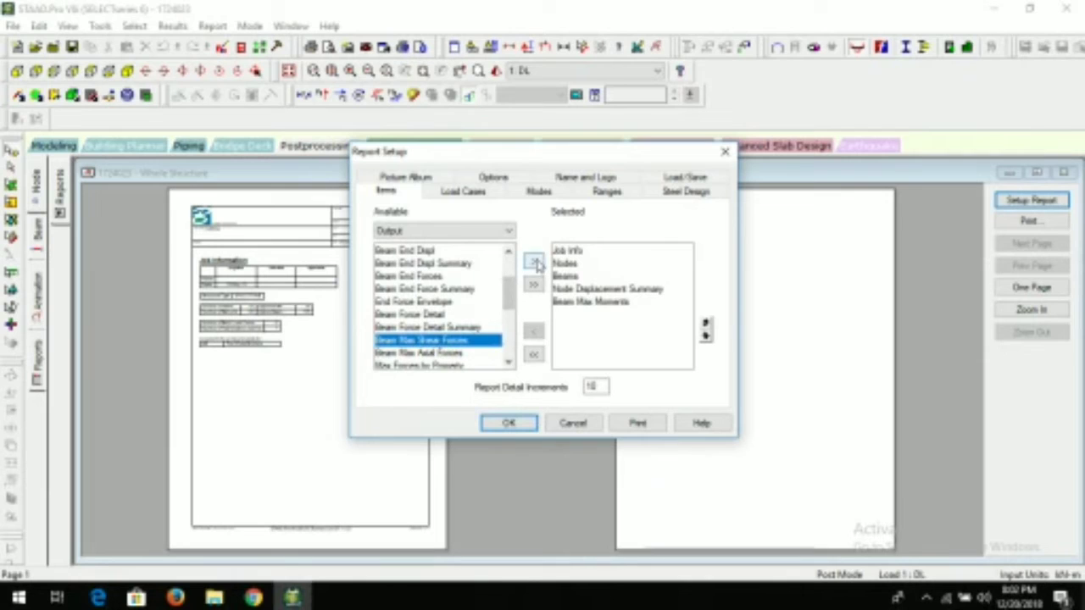
{"action": "left_click", "coordinate": [534, 261]}
Add Picture 4, Picture 5 and Picture 6 from the Pictures list after Beam Max Shear Forces.
{"action": "left_click", "coordinate": [474, 235]}
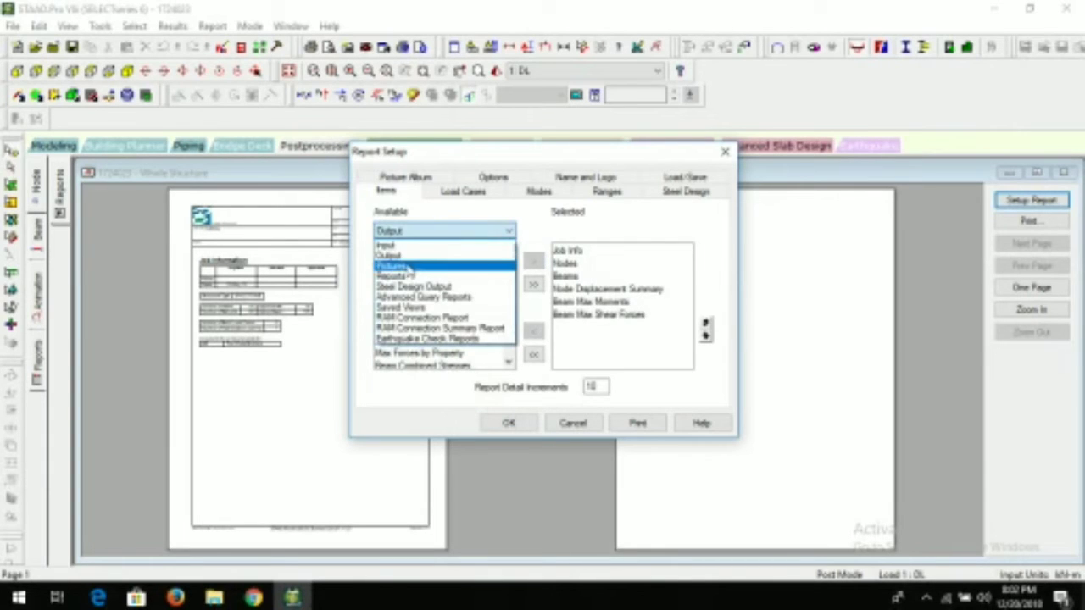
{"action": "left_click", "coordinate": [399, 270]}
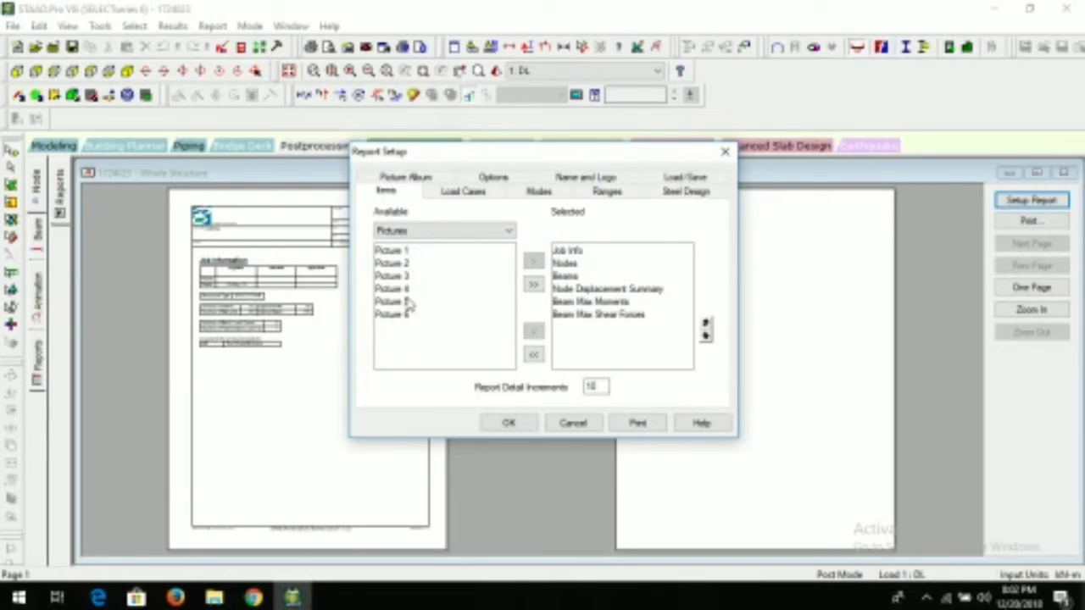
{"action": "left_click", "coordinate": [407, 291]}
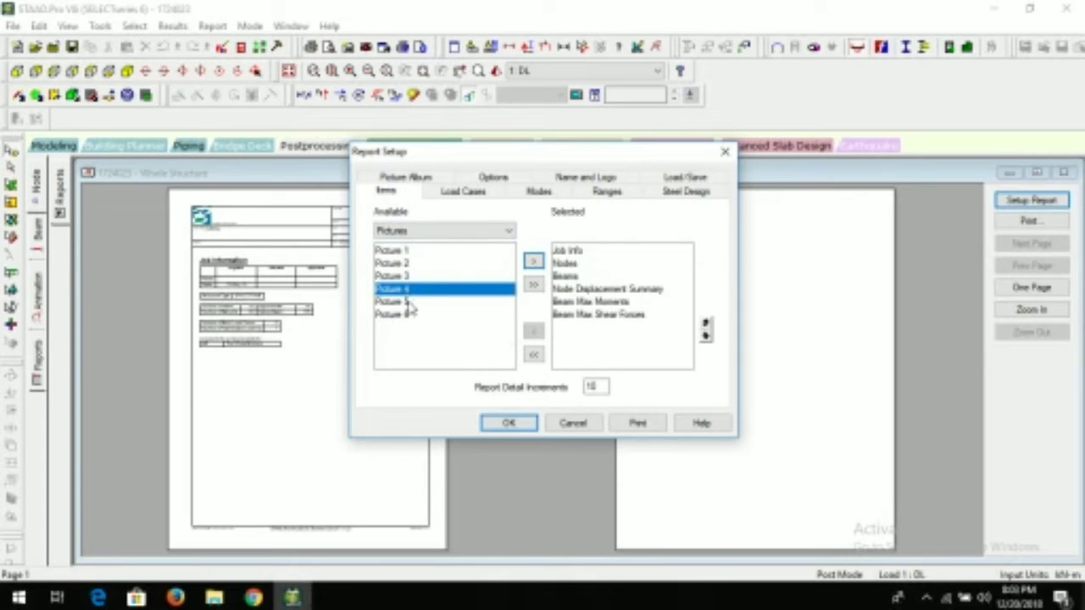
{"action": "left_click", "coordinate": [407, 302], "text": "shift"}
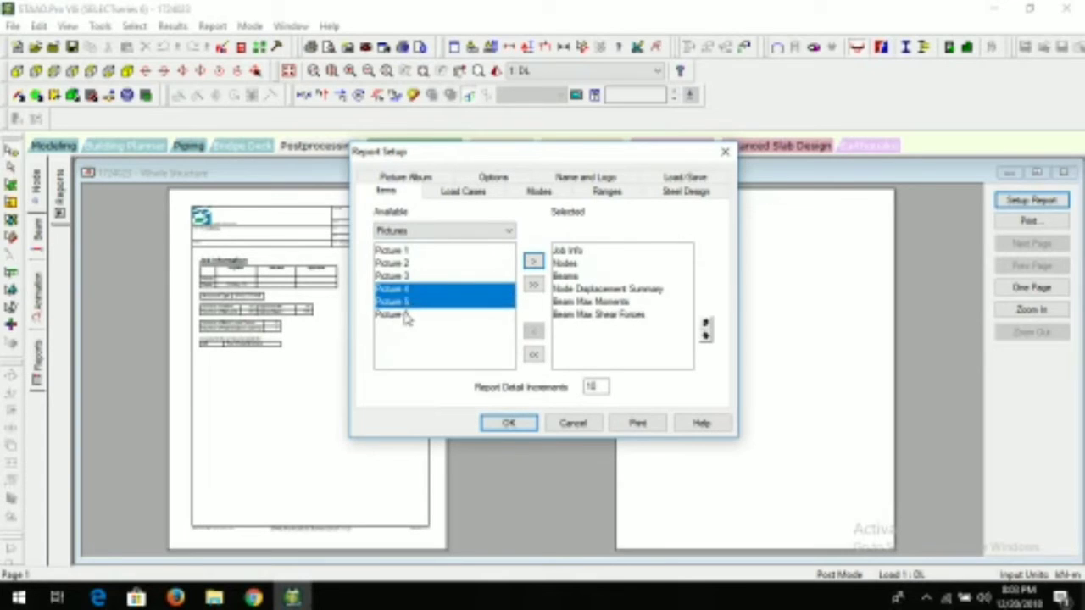
{"action": "left_click", "coordinate": [409, 314], "text": "shift"}
{"action": "left_click", "coordinate": [533, 263]}
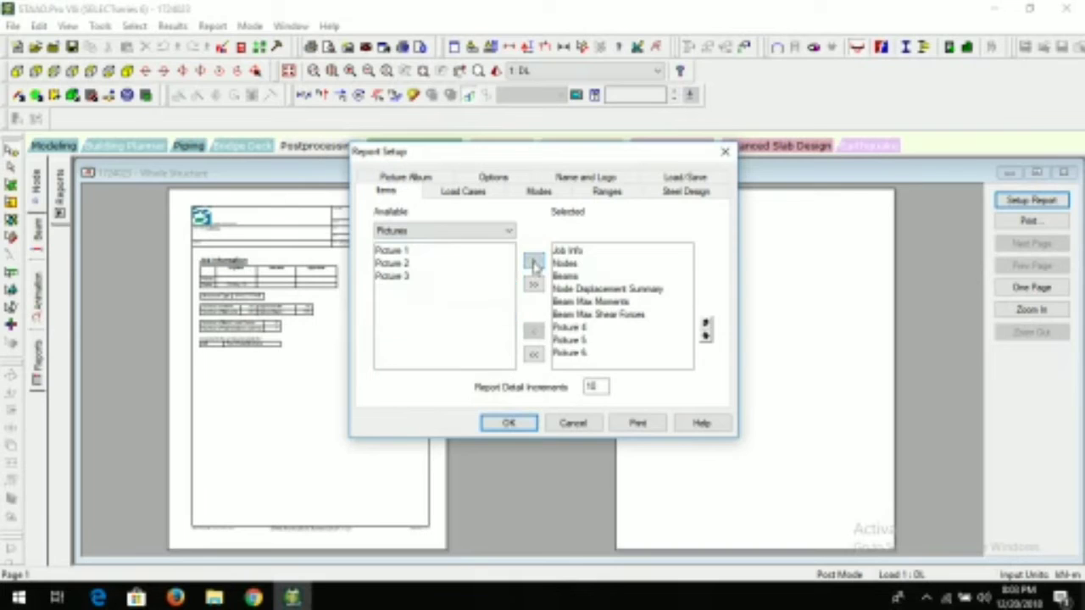
Move Pictures 4 and 5 up above Beam Max Moments.
{"action": "left_click", "coordinate": [577, 328]}
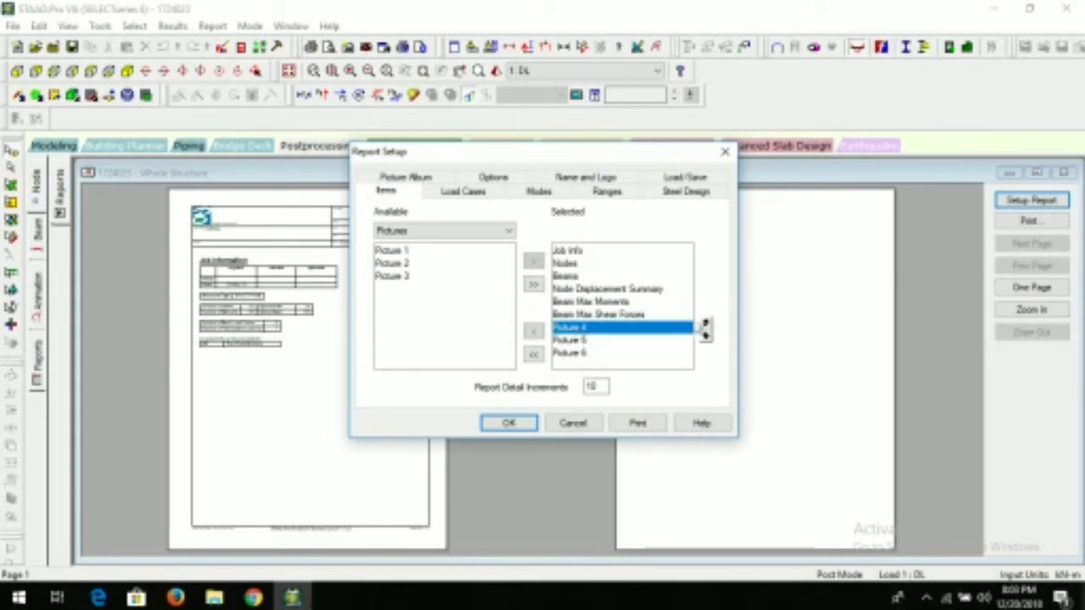
{"action": "left_click", "coordinate": [705, 324]}
{"action": "left_click", "coordinate": [706, 325]}
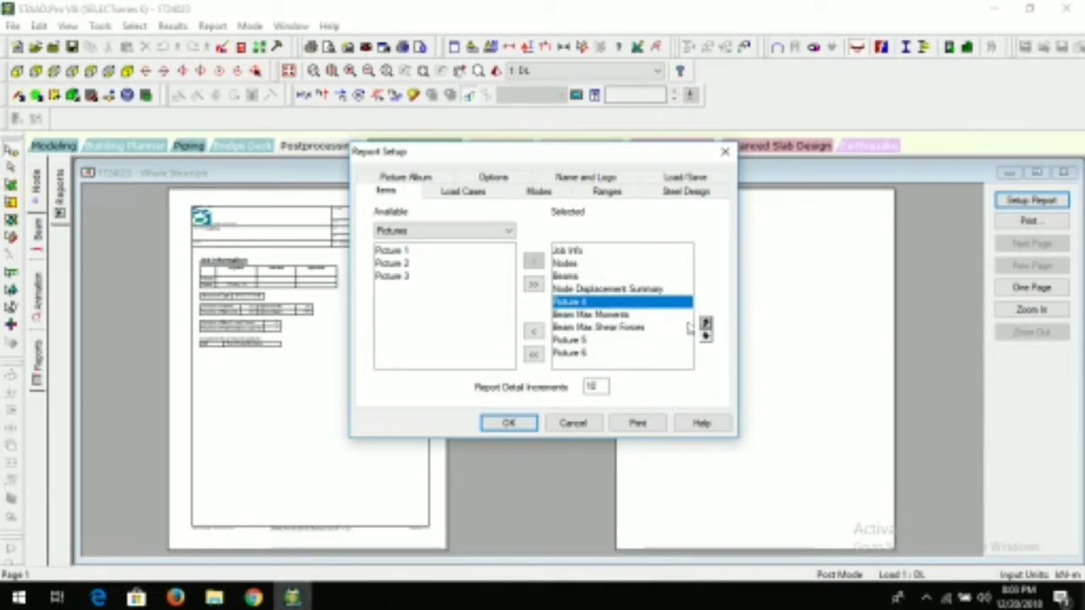
{"action": "left_click", "coordinate": [576, 340]}
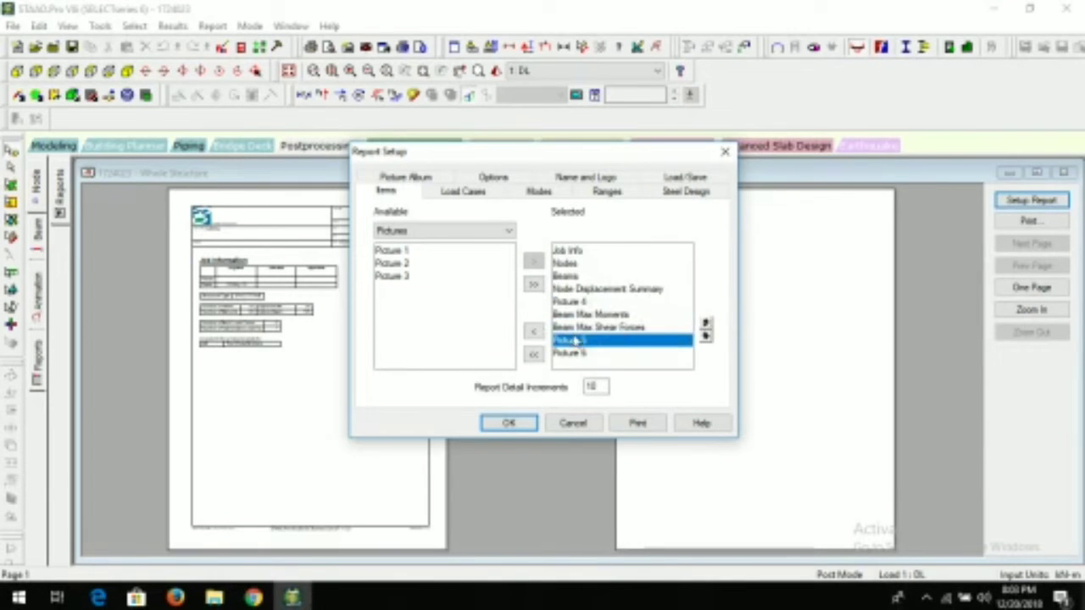
{"action": "left_click", "coordinate": [706, 325]}
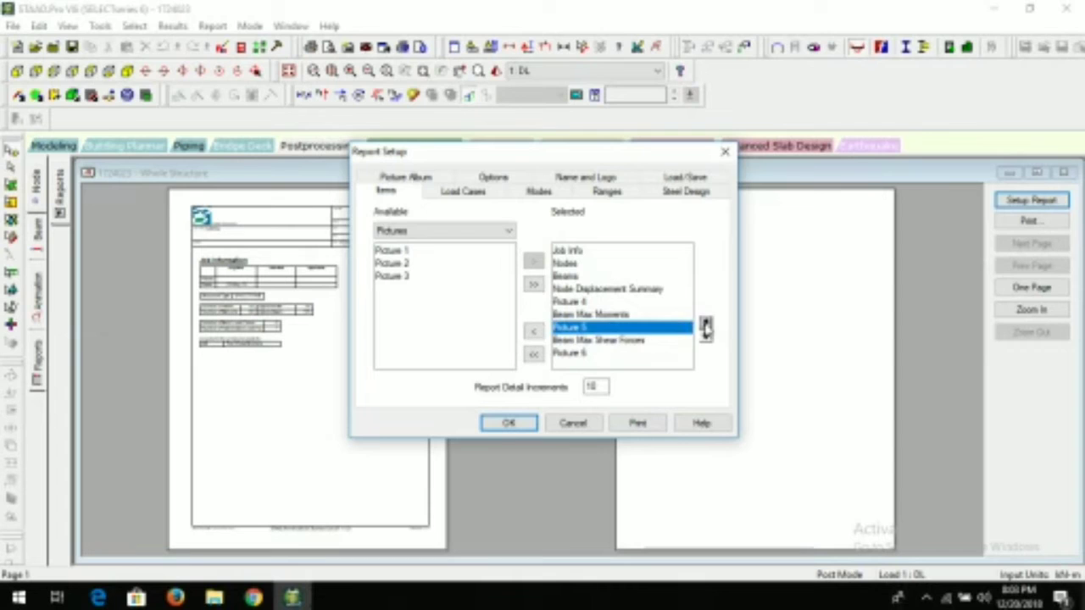
{"action": "left_click", "coordinate": [706, 325]}
Move Node Displacement Summary down to the end of the report contents.
{"action": "left_click", "coordinate": [575, 291]}
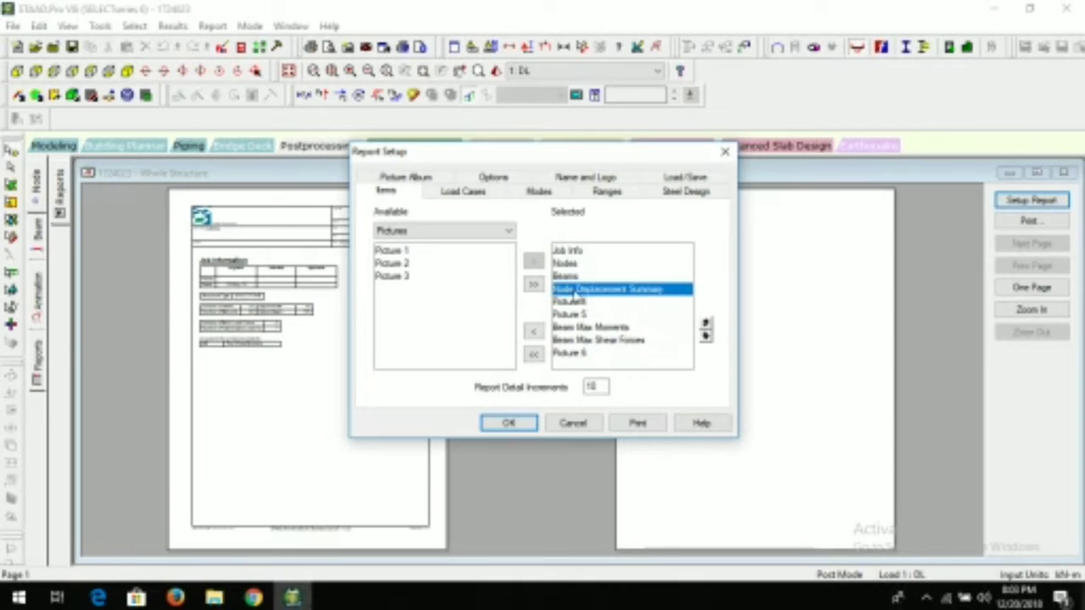
{"action": "left_click", "coordinate": [705, 336]}
{"action": "left_click", "coordinate": [705, 336]}
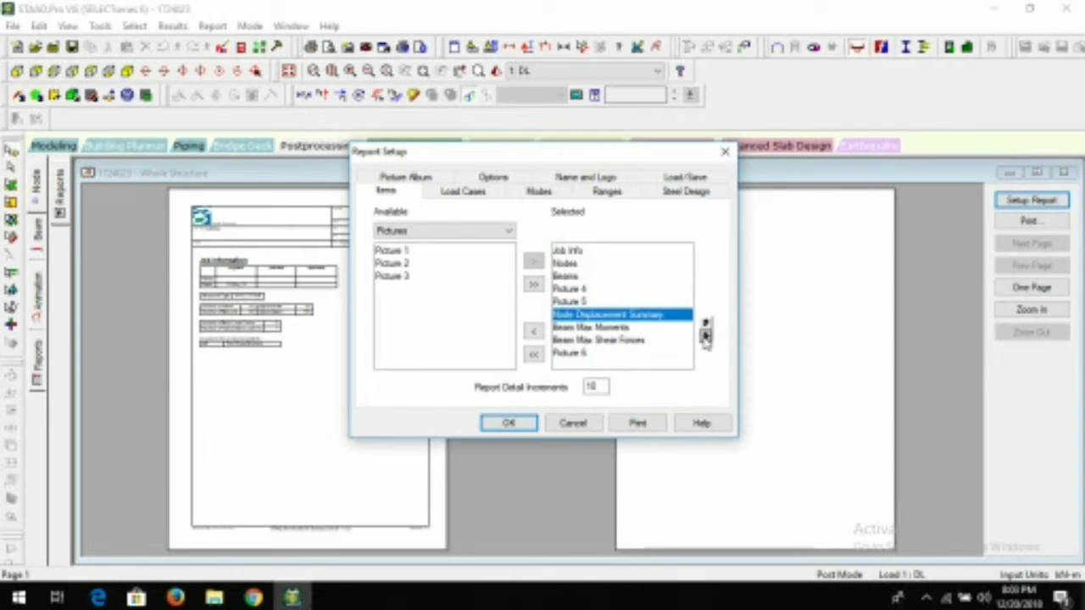
{"action": "left_click", "coordinate": [705, 336]}
{"action": "left_click", "coordinate": [706, 336]}
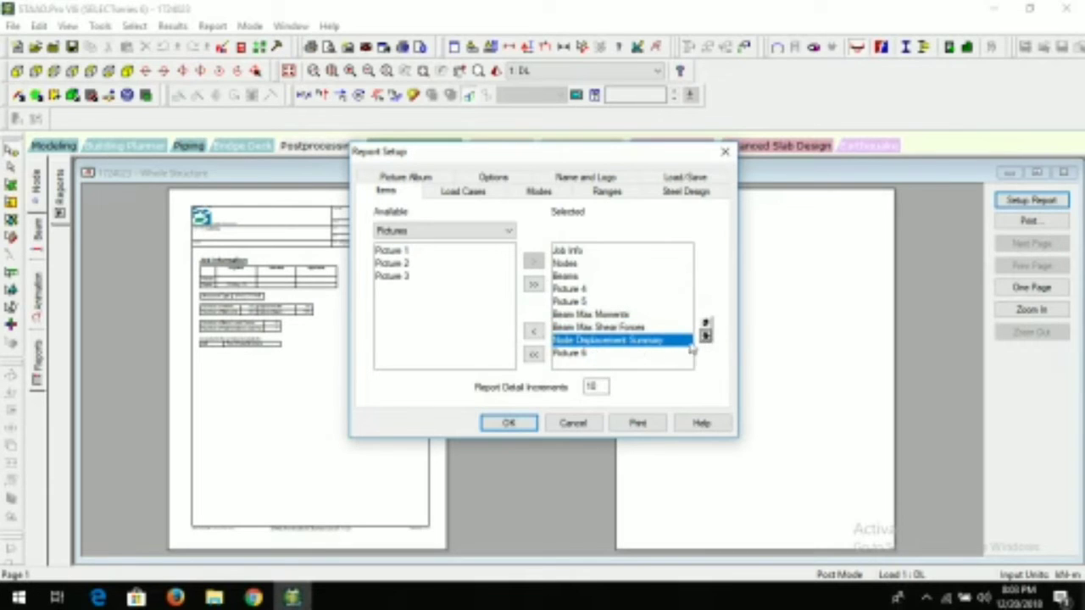
Move Picture 6 up above Beam Max Moments, right after Picture 5.
{"action": "left_click", "coordinate": [577, 354]}
{"action": "left_click", "coordinate": [705, 324]}
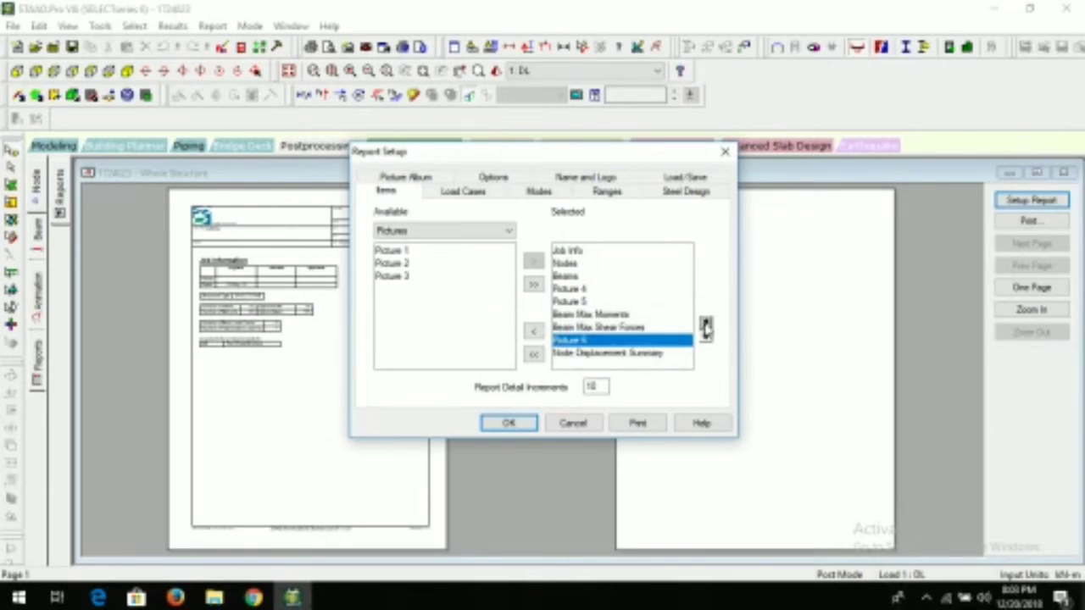
{"action": "left_click", "coordinate": [705, 324]}
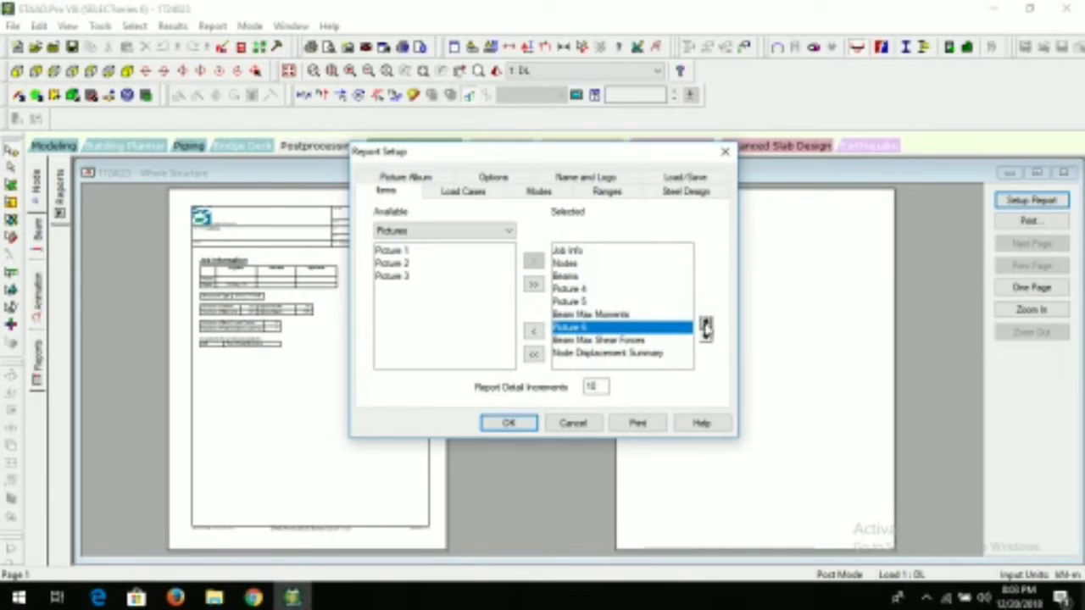
{"action": "left_click", "coordinate": [705, 323]}
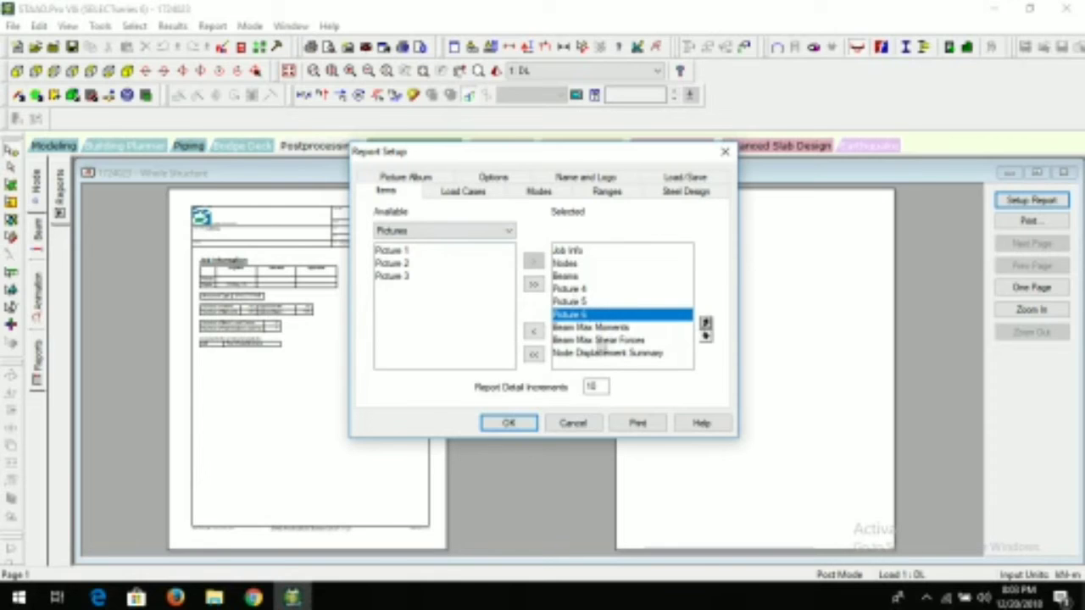
Preview the report and print it to Microsoft Print to PDF.
{"action": "left_click", "coordinate": [640, 424]}
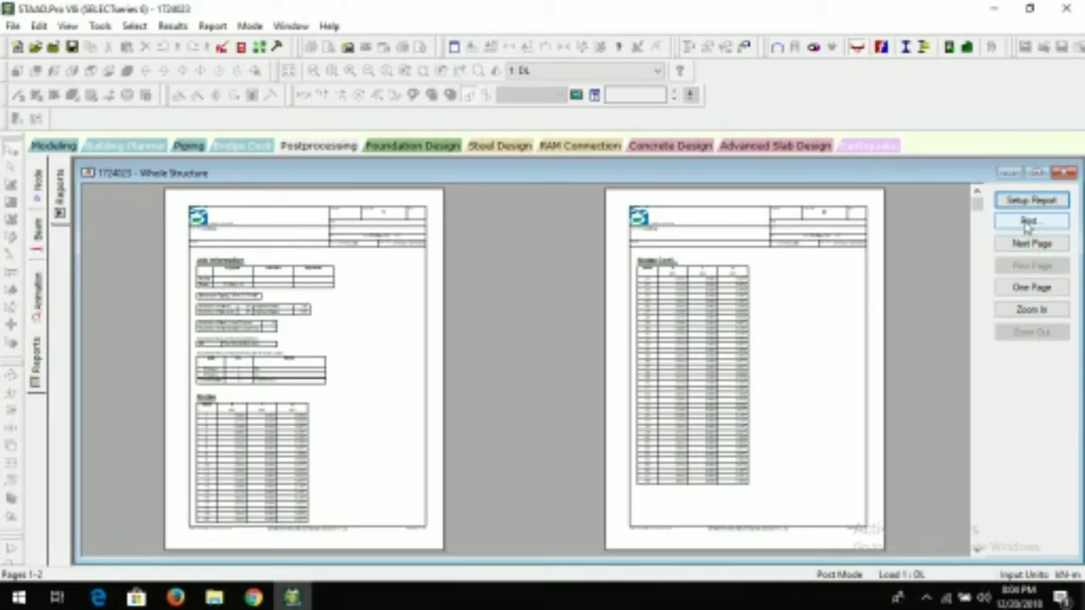
{"action": "left_click", "coordinate": [1027, 222]}
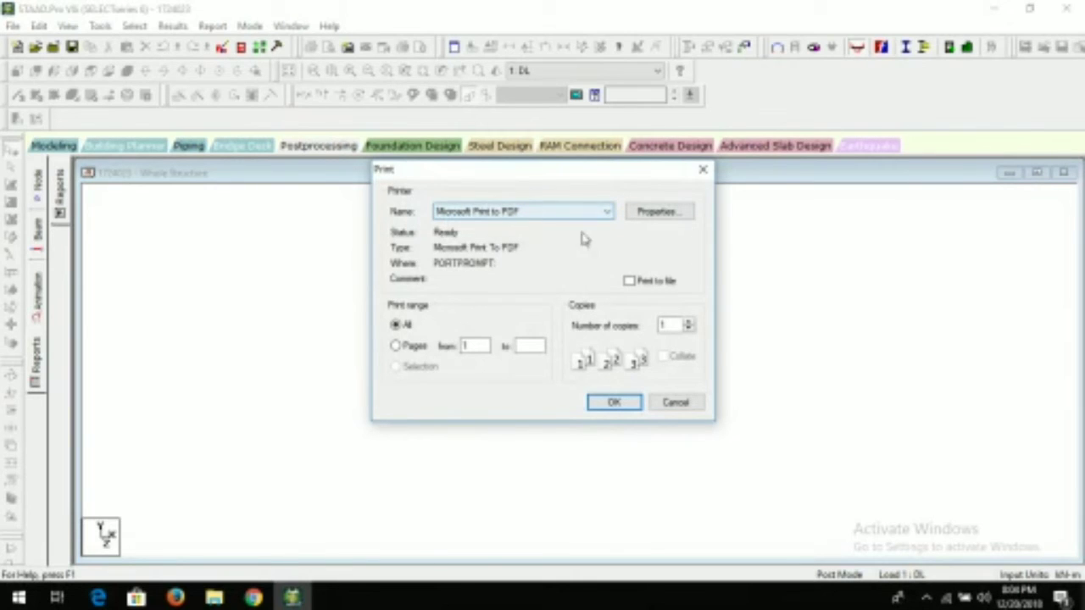
{"action": "left_click", "coordinate": [615, 404]}
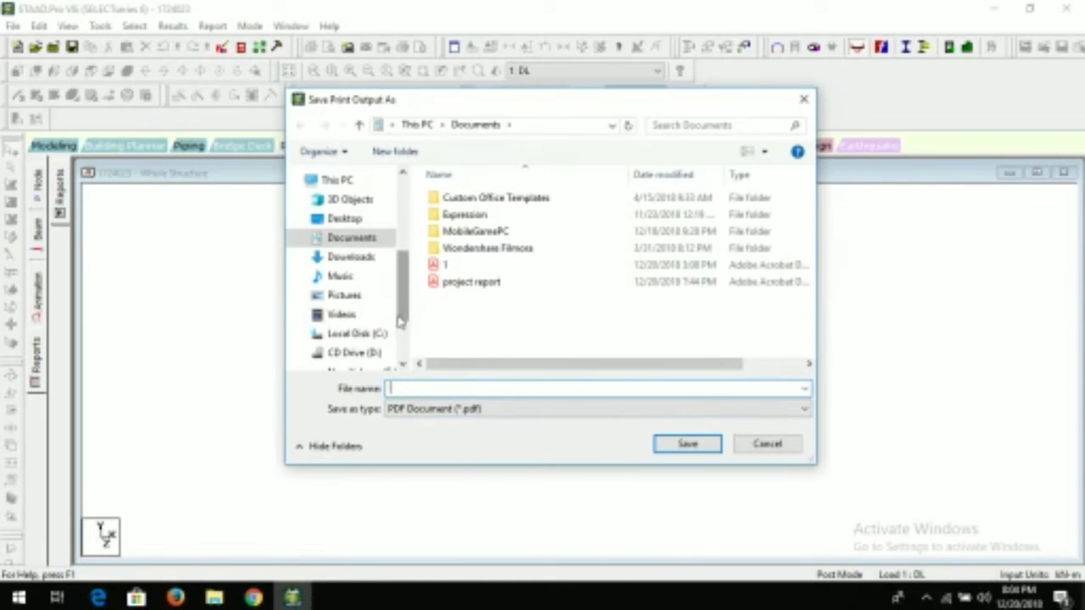
Keep the Documents folder and save the printed report output as 'real civil'.
{"action": "left_click_drag", "start_coordinate": [406, 296], "coordinate": [406, 310]}
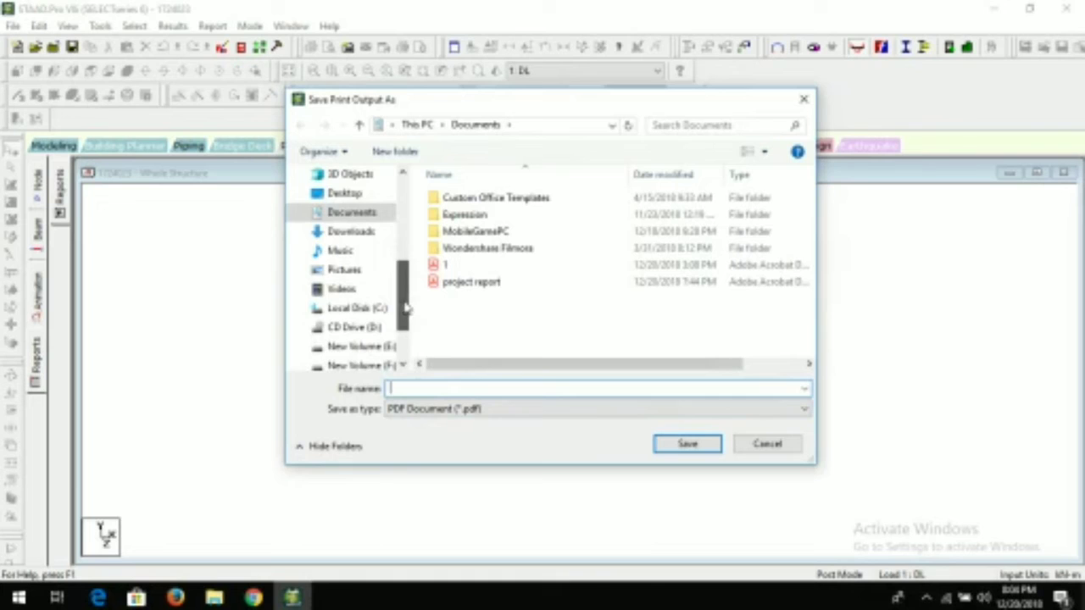
{"action": "scroll", "coordinate": [405, 310], "scroll_direction": "up", "scroll_amount": 1}
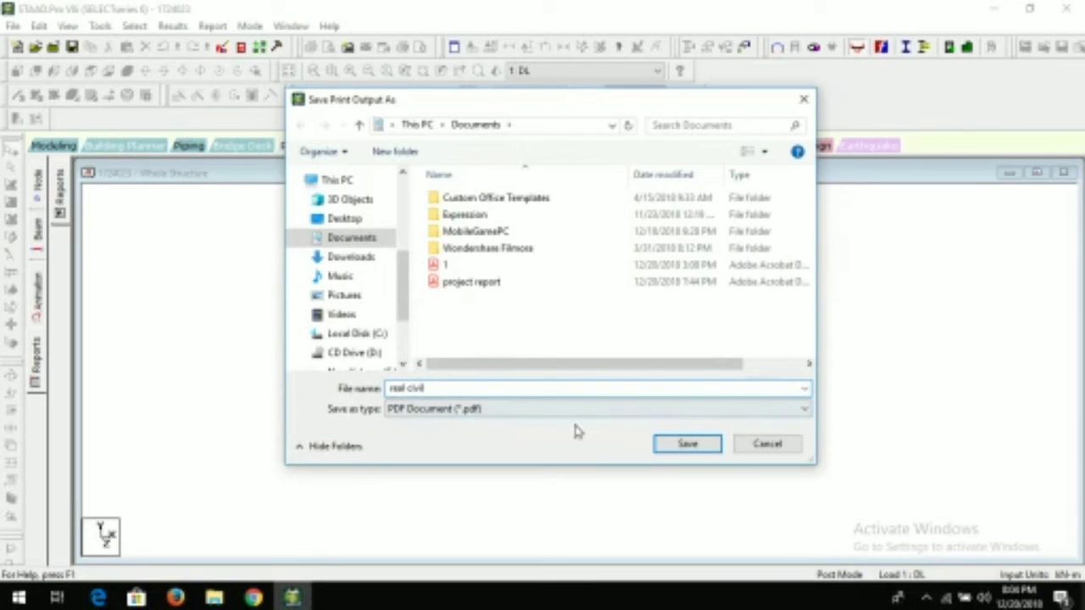
{"action": "left_click", "coordinate": [688, 443]}
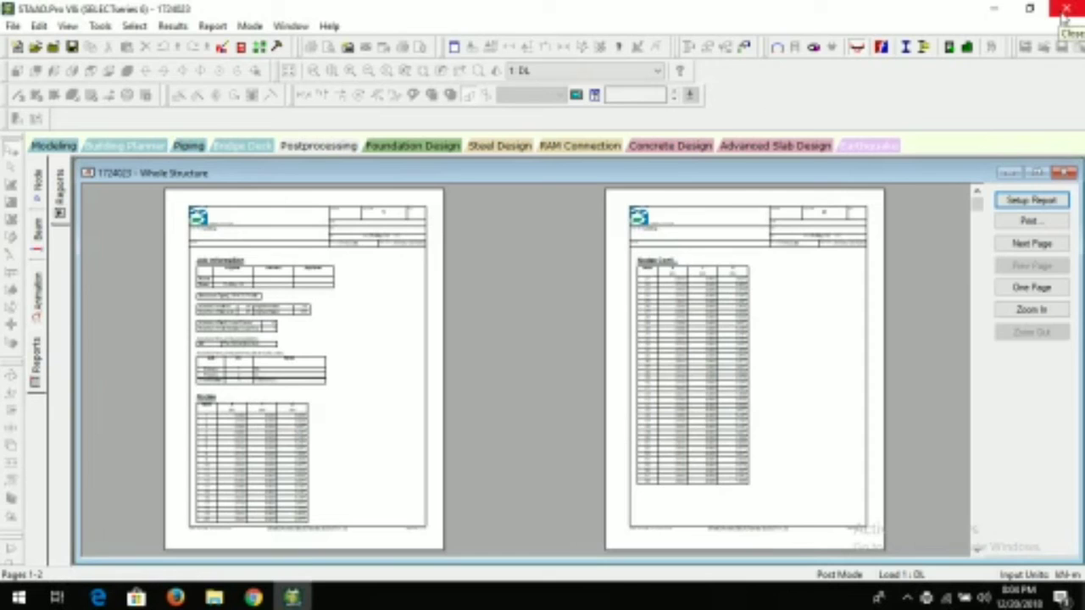
Close STAAD.Pro, then browse This PC > Documents and open 'real civil' in Acrobat Reader.
{"action": "left_click", "coordinate": [1065, 11]}
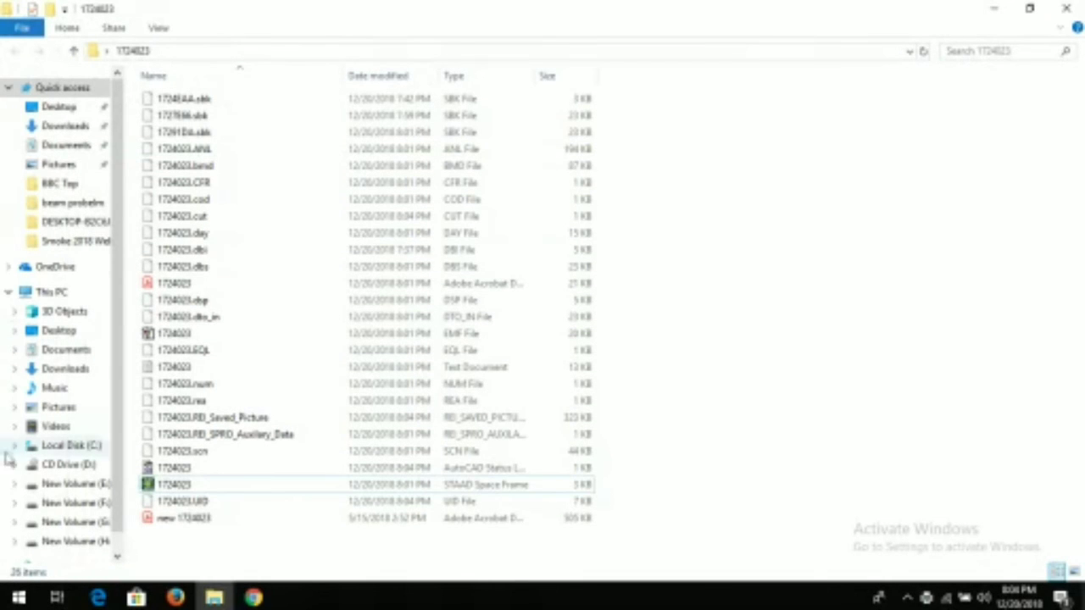
{"action": "left_click", "coordinate": [19, 598]}
{"action": "left_click", "coordinate": [555, 400]}
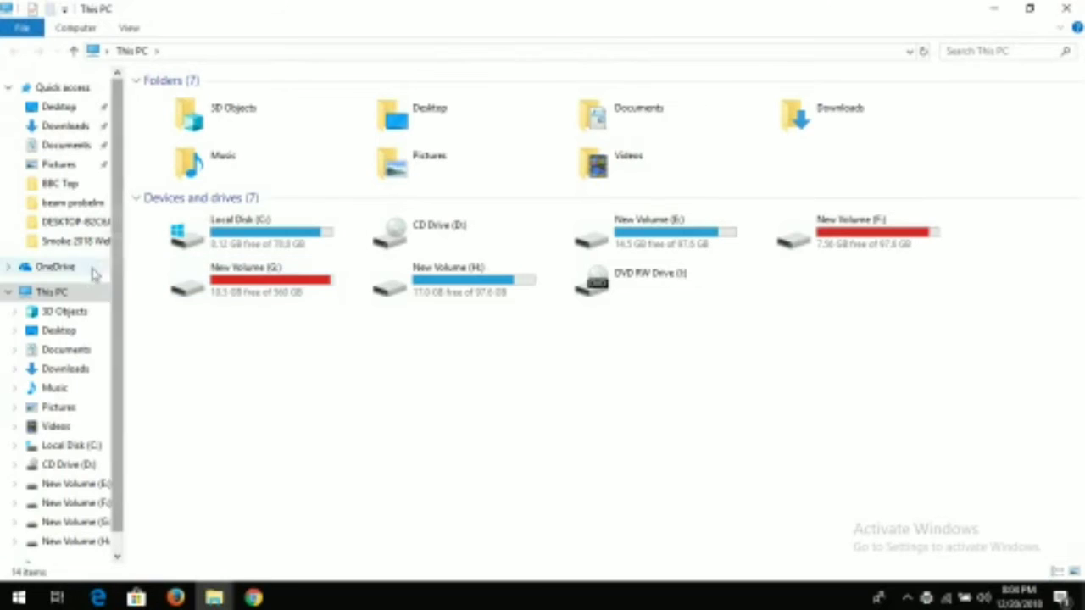
{"action": "left_click", "coordinate": [72, 356]}
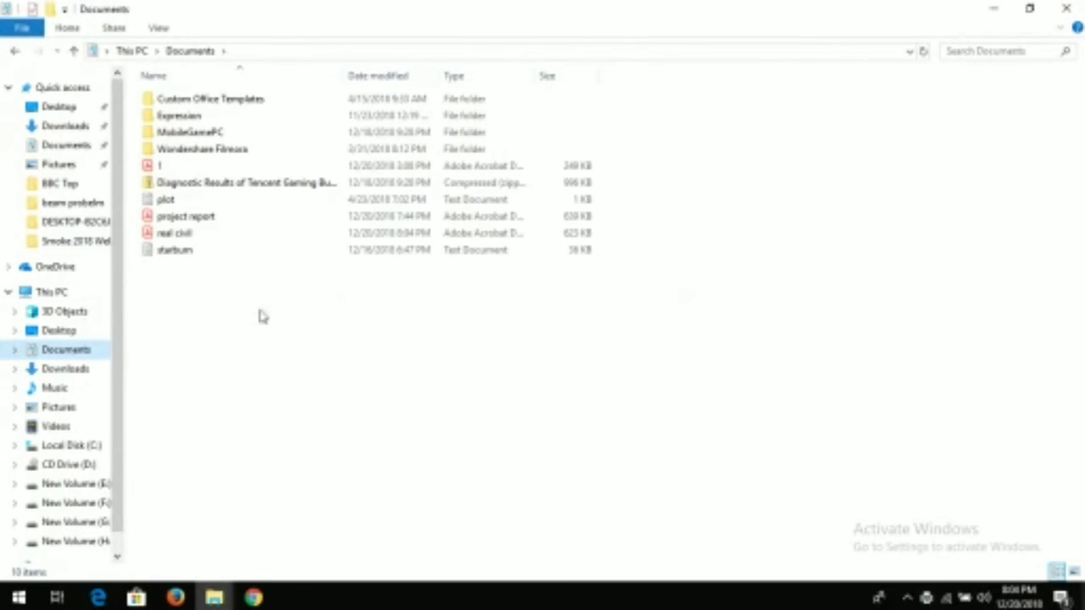
{"action": "left_click", "coordinate": [187, 237]}
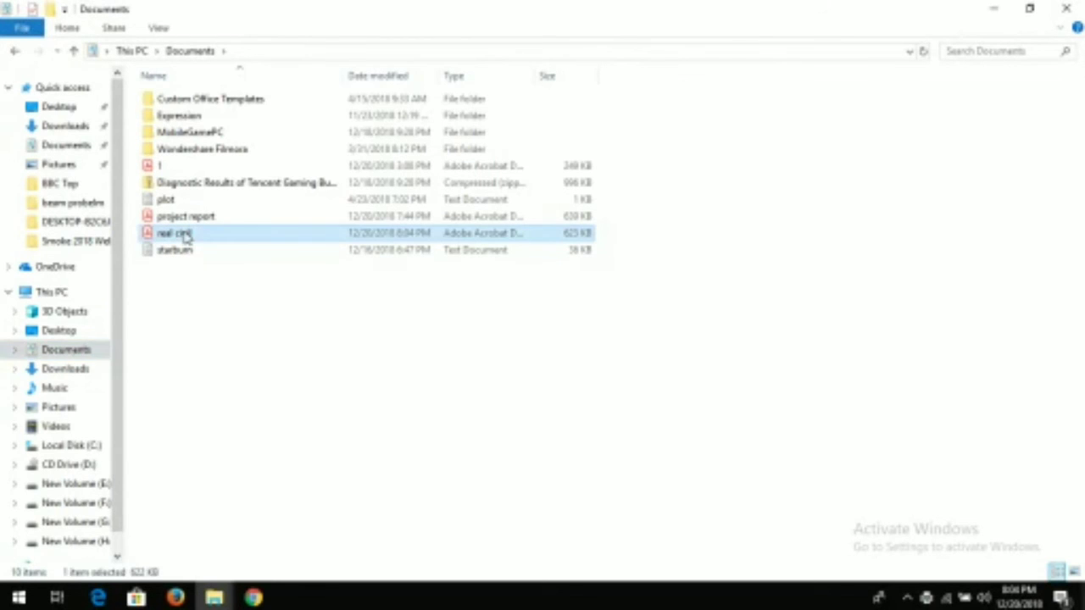
{"action": "double_click", "coordinate": [242, 235]}
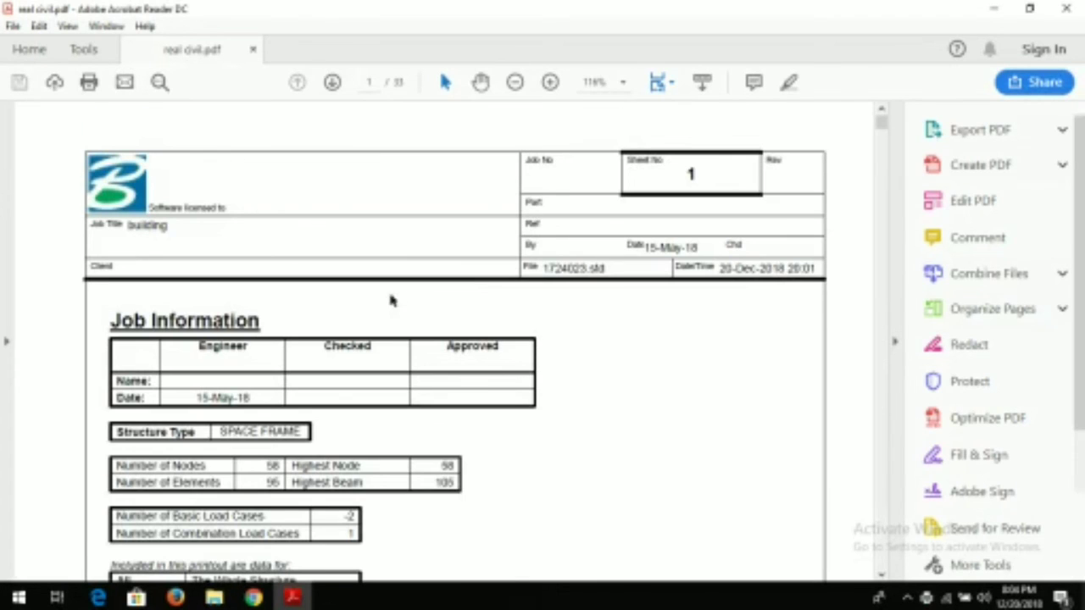
{"action": "scroll", "coordinate": [392, 299], "scroll_direction": "down", "scroll_amount": 3}
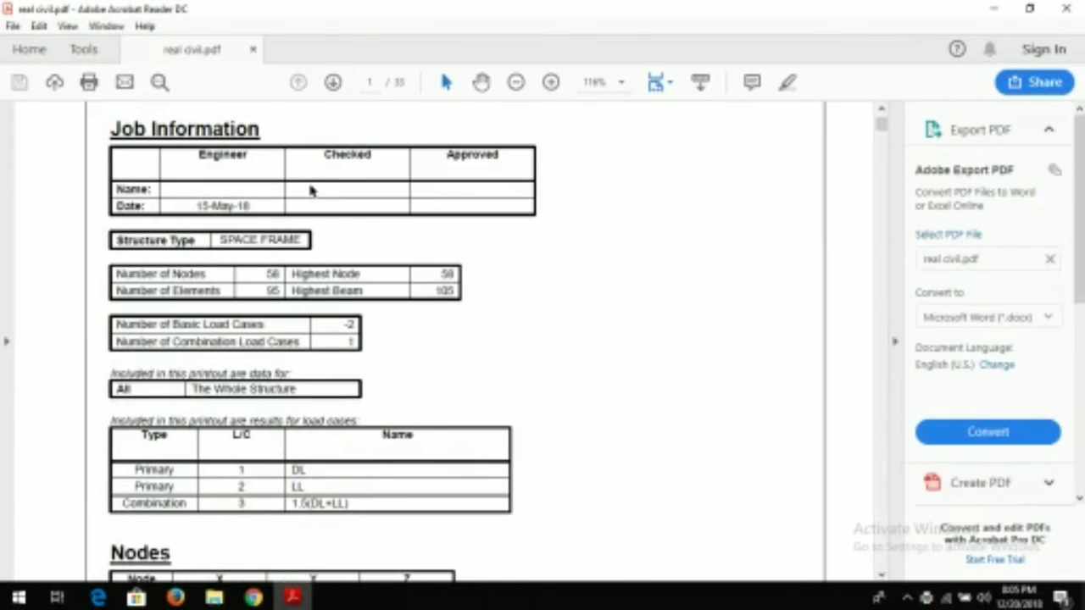
{"action": "scroll", "coordinate": [274, 198], "scroll_direction": "down", "scroll_amount": 1}
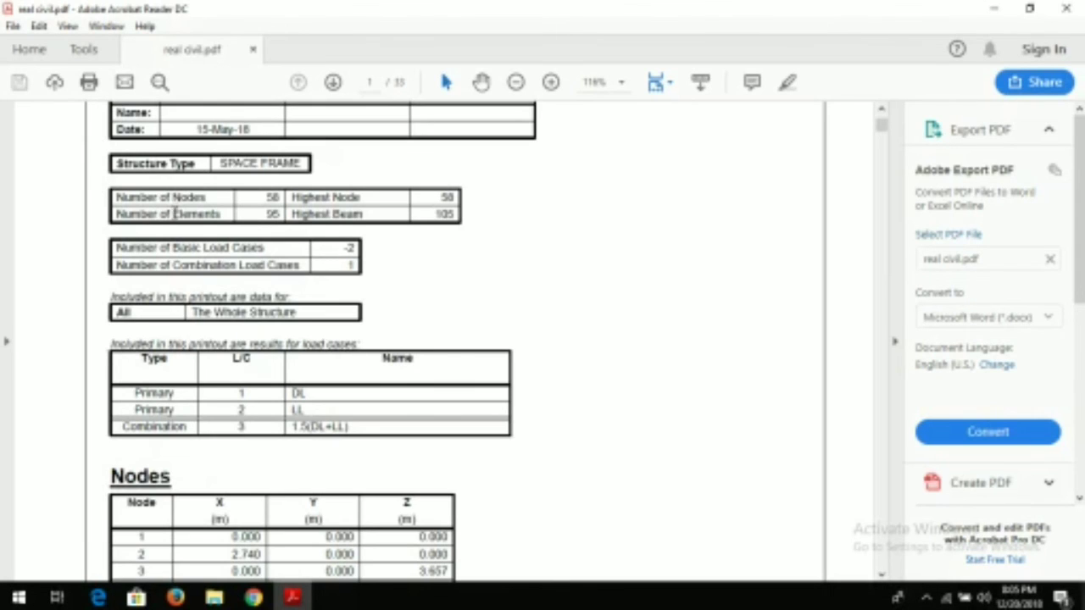
{"action": "scroll", "coordinate": [237, 220], "scroll_direction": "down", "scroll_amount": 3}
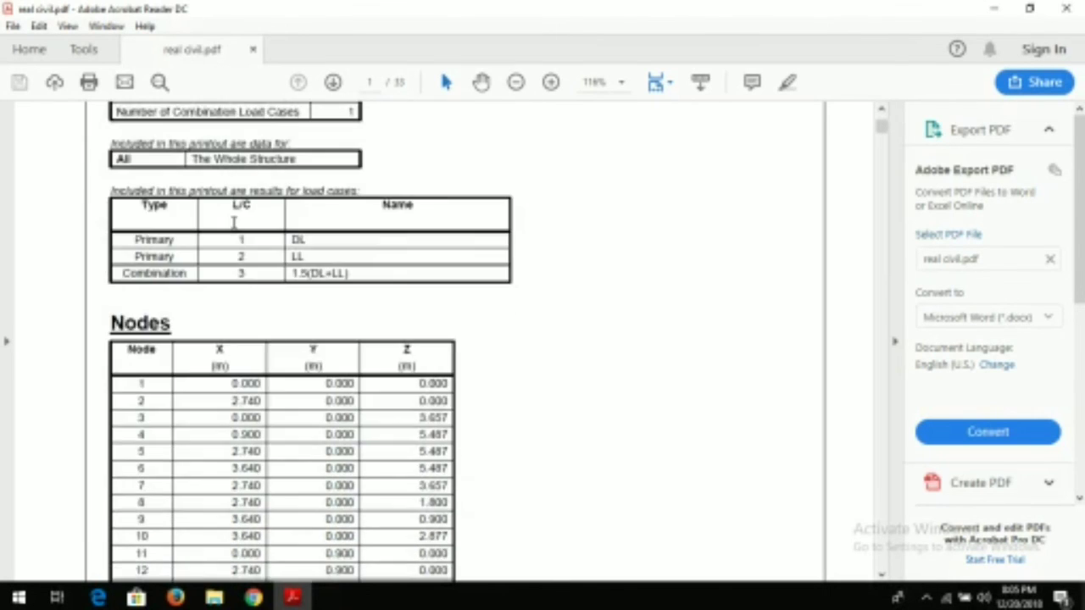
{"action": "scroll", "coordinate": [234, 222], "scroll_direction": "down", "scroll_amount": 1}
{"action": "scroll", "coordinate": [236, 227], "scroll_direction": "down", "scroll_amount": 3}
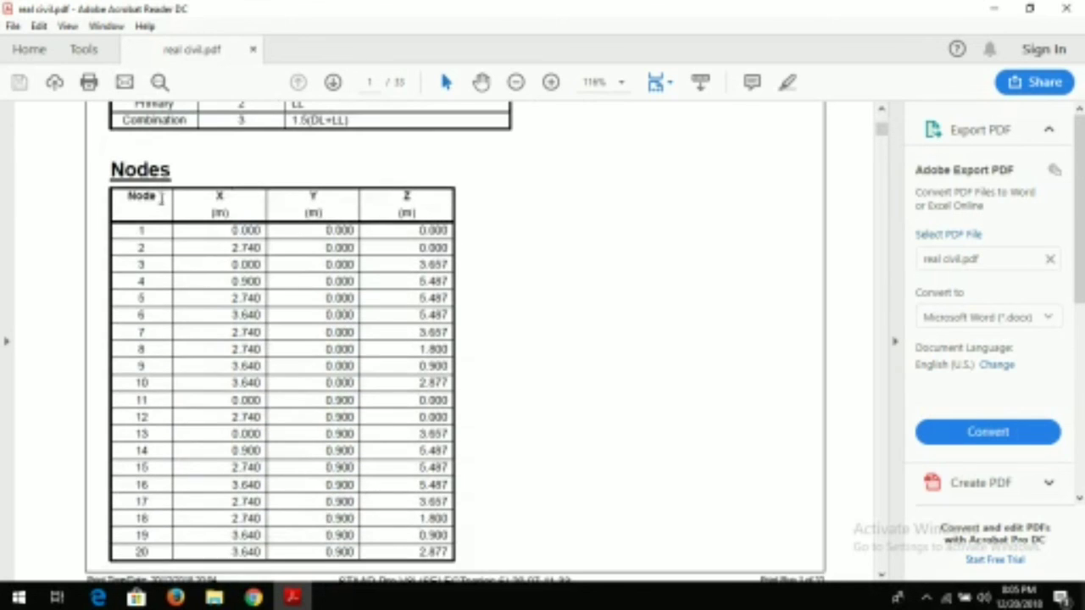
{"action": "scroll", "coordinate": [161, 200], "scroll_direction": "down", "scroll_amount": 2}
{"action": "scroll", "coordinate": [270, 178], "scroll_direction": "down", "scroll_amount": 10}
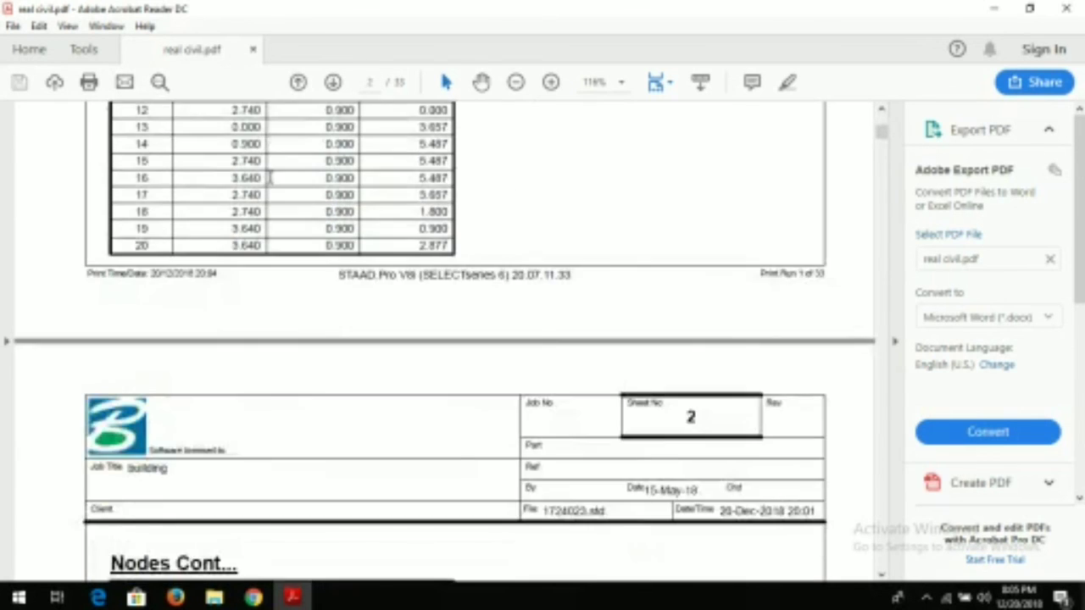
{"action": "scroll", "coordinate": [271, 178], "scroll_direction": "down", "scroll_amount": 8}
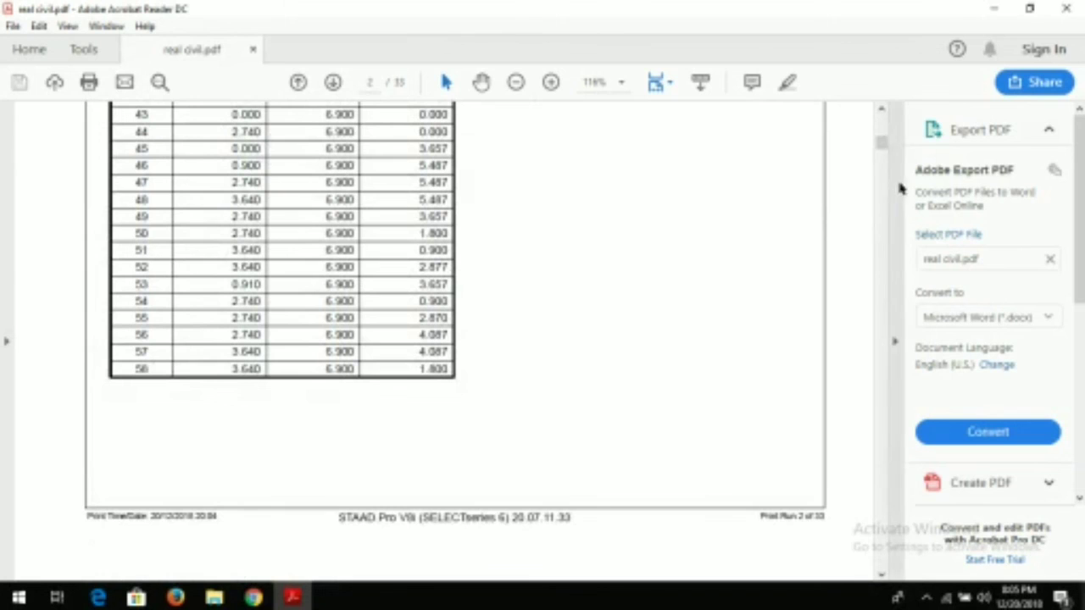
{"action": "left_click_drag", "start_coordinate": [881, 144], "coordinate": [882, 205]}
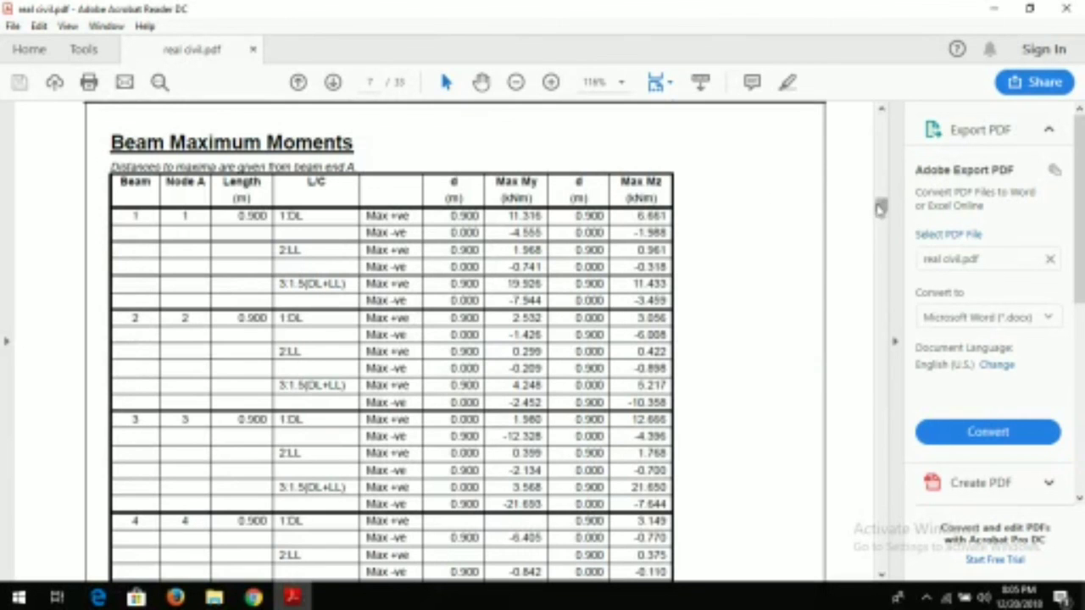
{"action": "left_click_drag", "start_coordinate": [882, 207], "coordinate": [885, 131]}
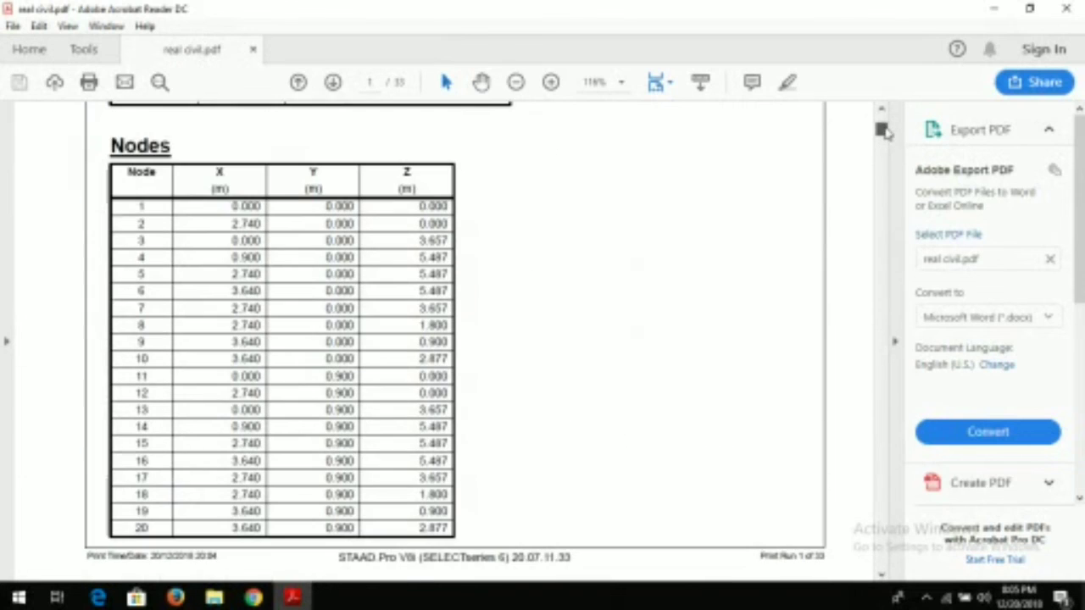